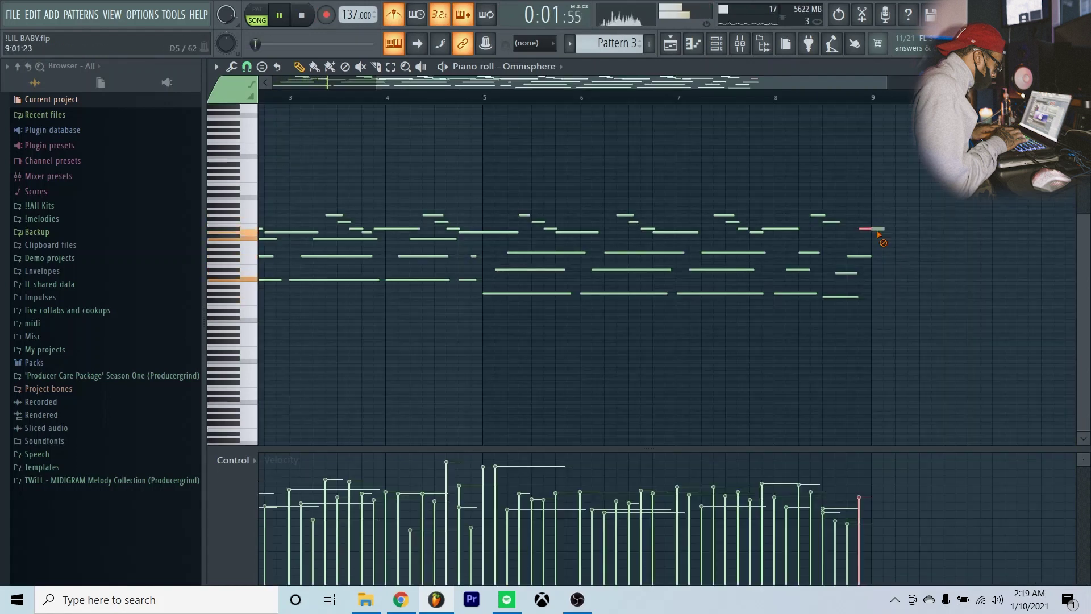
Step: Turn off the metronome and lower the velocities of the loudest Omnisphere notes in late bar 4 and early bar 5
left_click(403, 22)
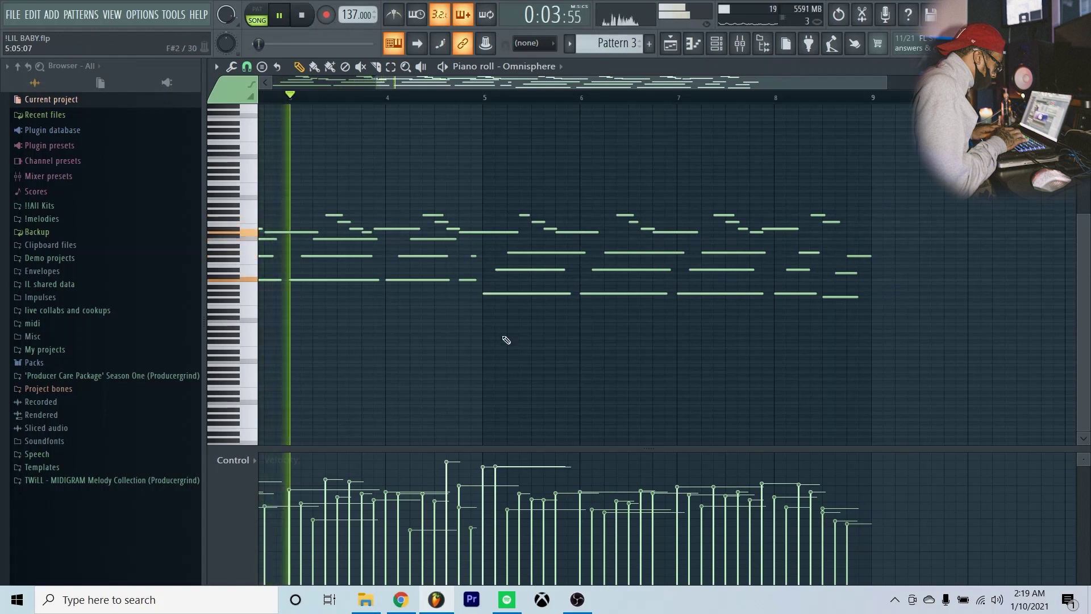
left_click_drag(473, 225, 469, 294)
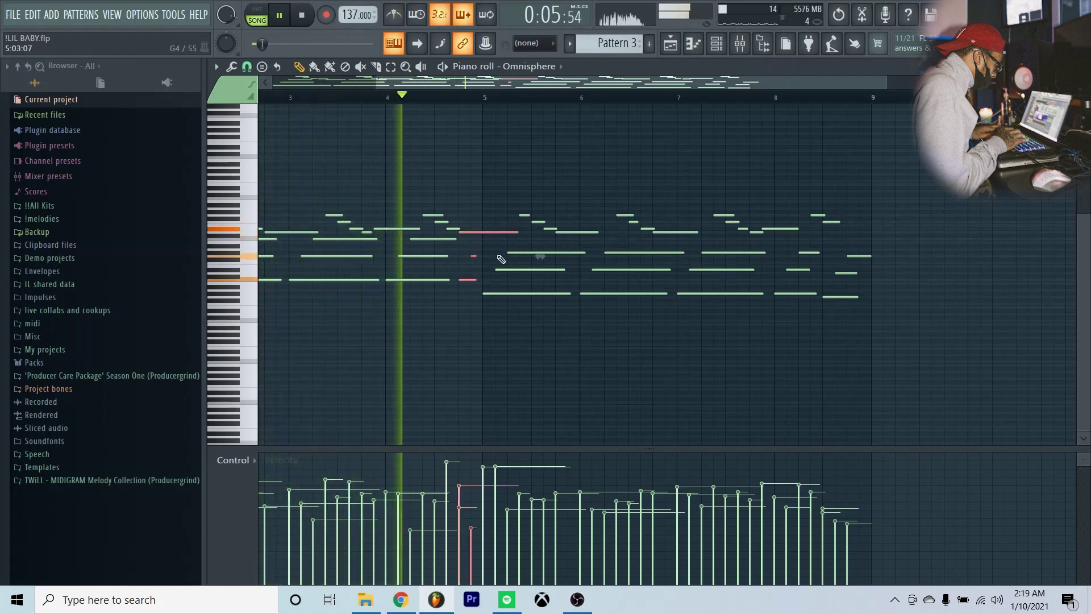
left_click_drag(498, 257, 504, 306)
scroll(512, 295, "down", 4)
left_click_drag(462, 222, 455, 230)
scroll(454, 229, "down", 4)
scroll(496, 166, "down", 2)
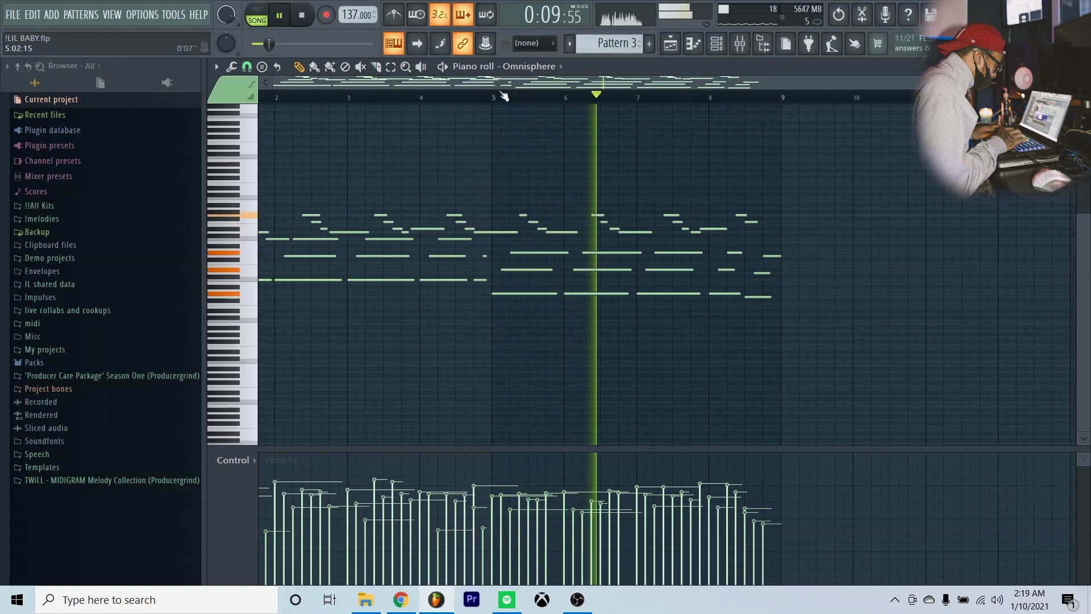
key("ctrl+a")
key("ctrl+d")
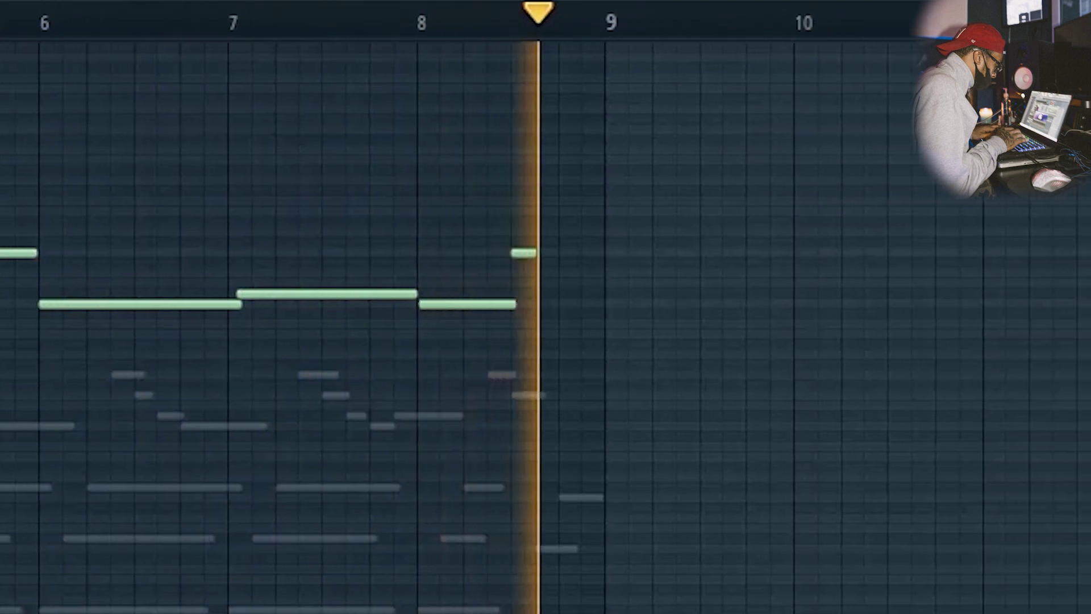
Step: Undo the last deletion in the Kontakt part, then delete the lower note in bar 2 and add one under bar 3
key("ctrl+z")
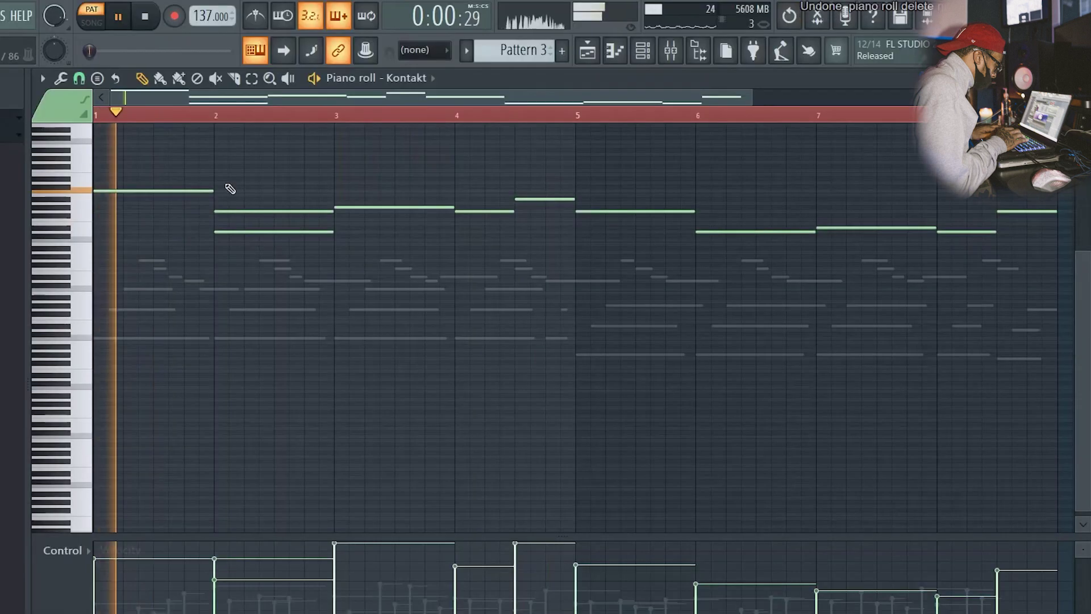
right_click(225, 232)
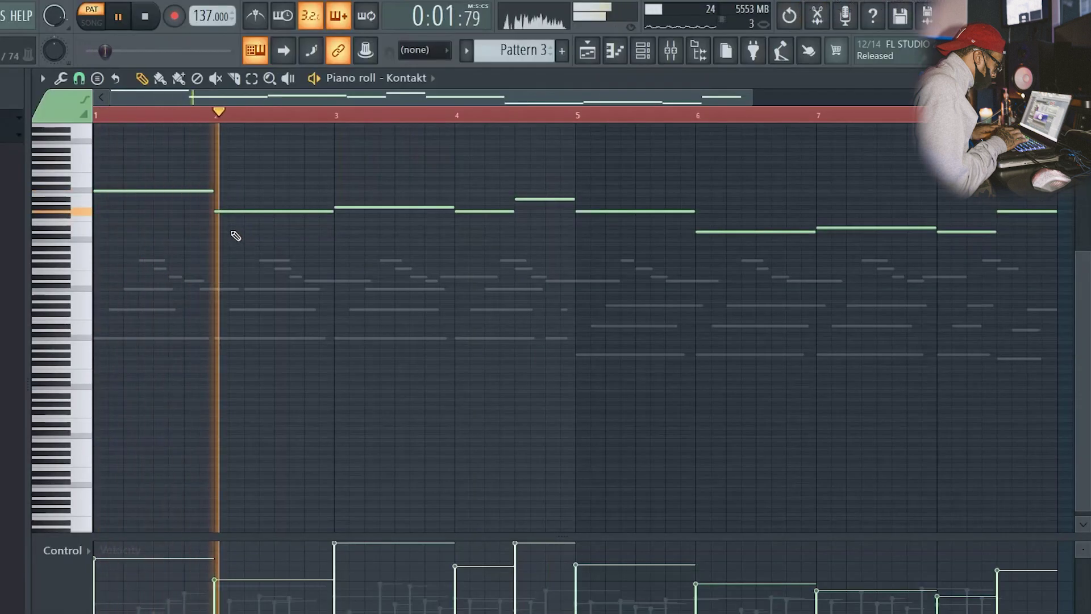
left_click(334, 219)
key("space")
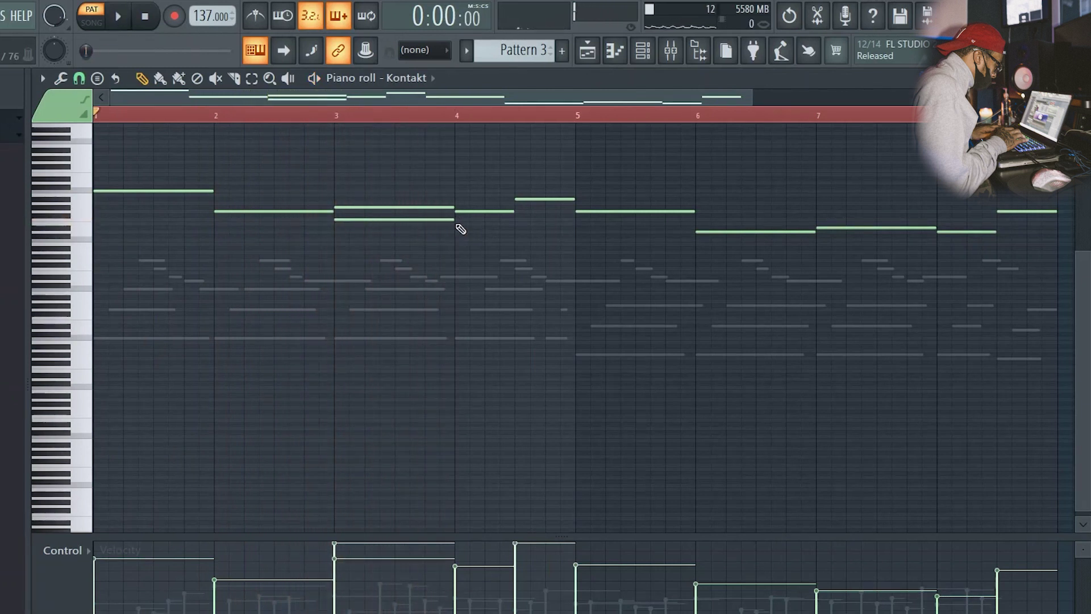
Step: Play back the Kontakt part and add a bar-long lower harmony note beneath the bar 4 melody
key("space")
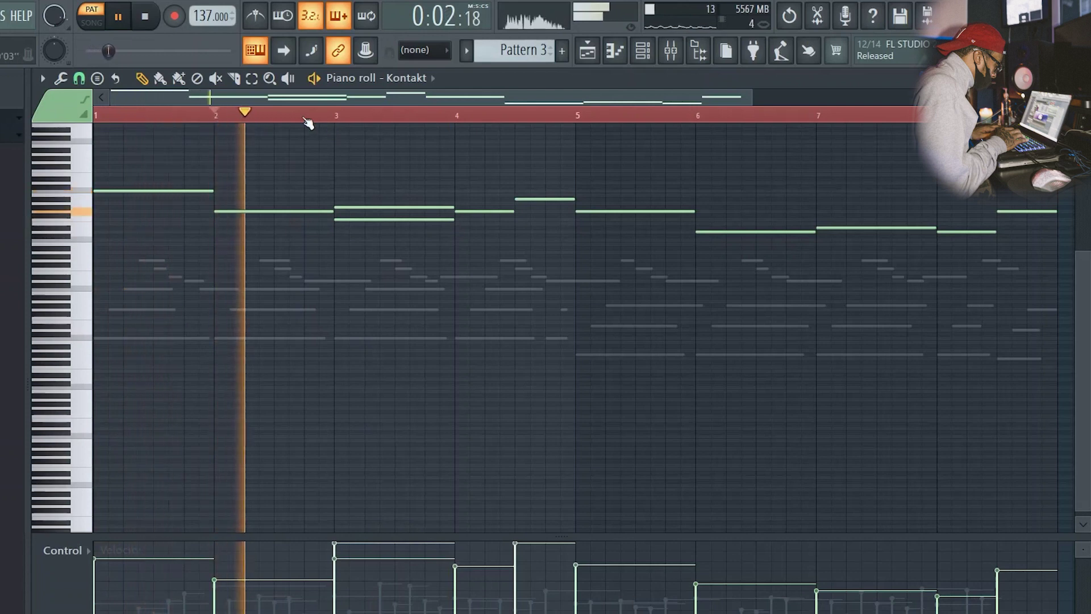
scroll(308, 124, "up", 3)
left_click_drag(331, 102, 369, 108)
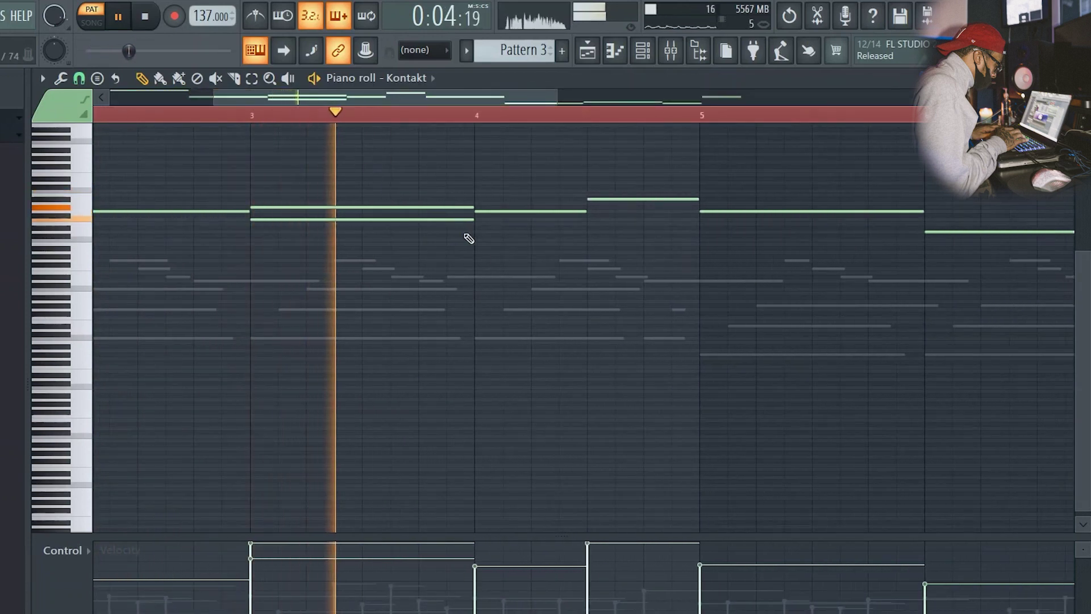
scroll(421, 116, "down", 3)
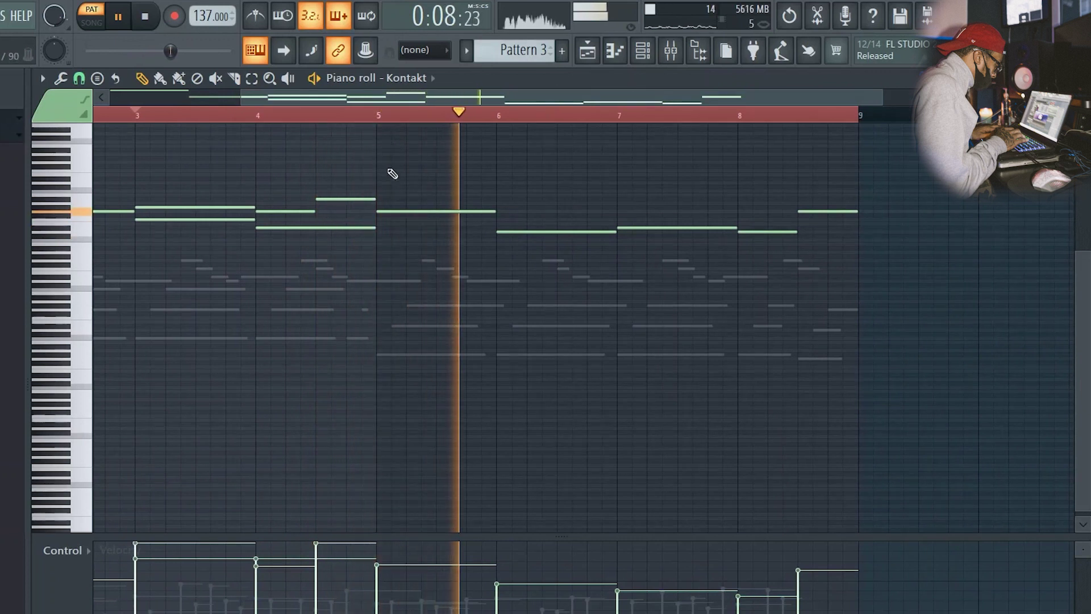
key("space")
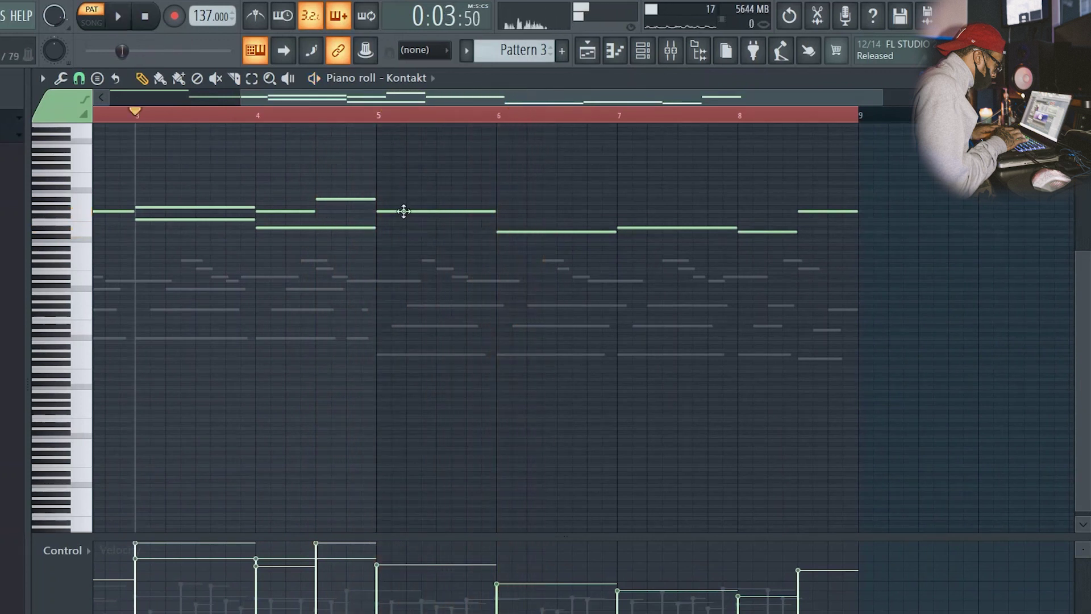
Step: Add two half-bar harmony notes in a lower register under bar 5 of the Kontakt part and audition them
left_click_drag(403, 211, 377, 259)
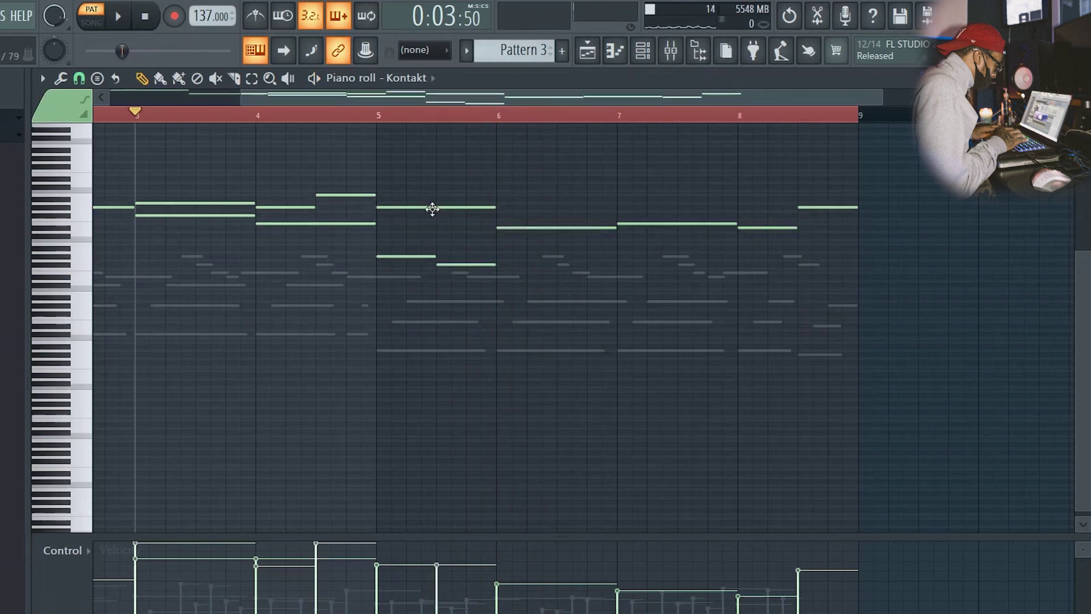
key("space")
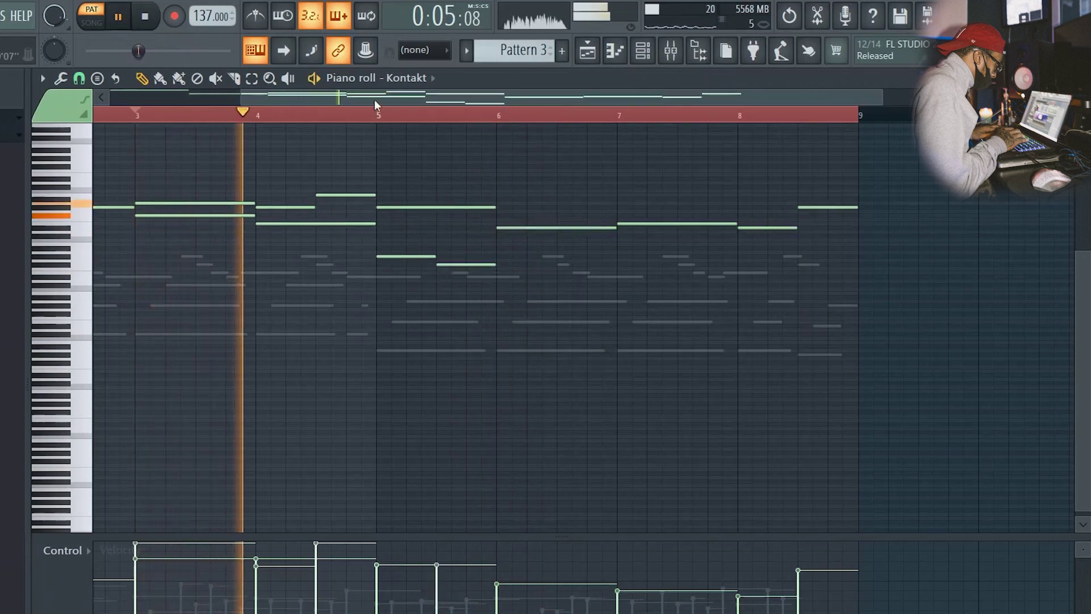
left_click_drag(374, 98, 441, 100)
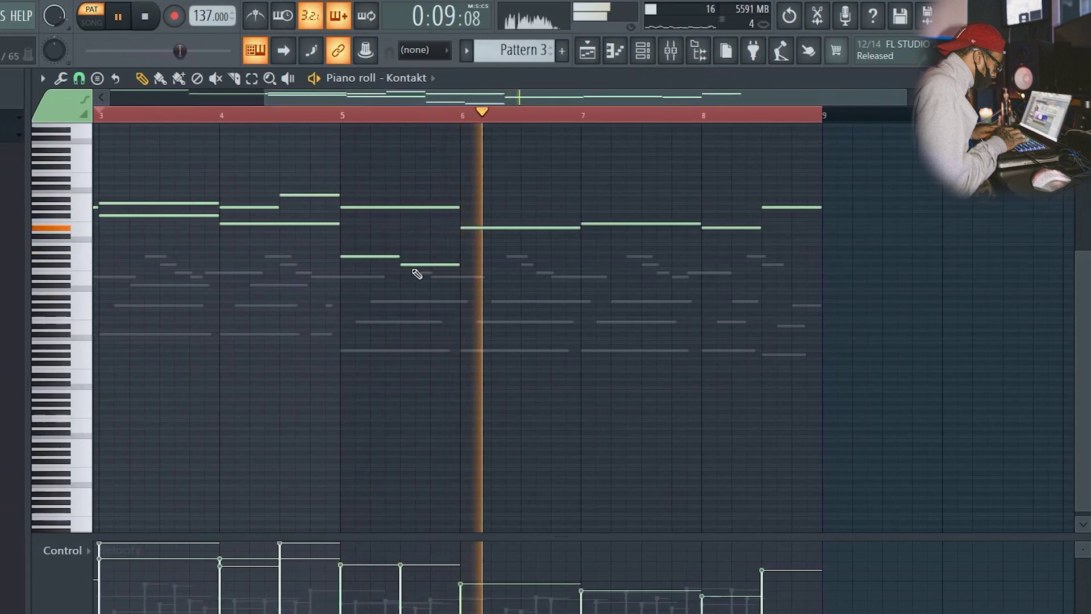
Step: Raise the second low harmony note in bar 5 and add two half-bar harmony notes under bar 6
key("space")
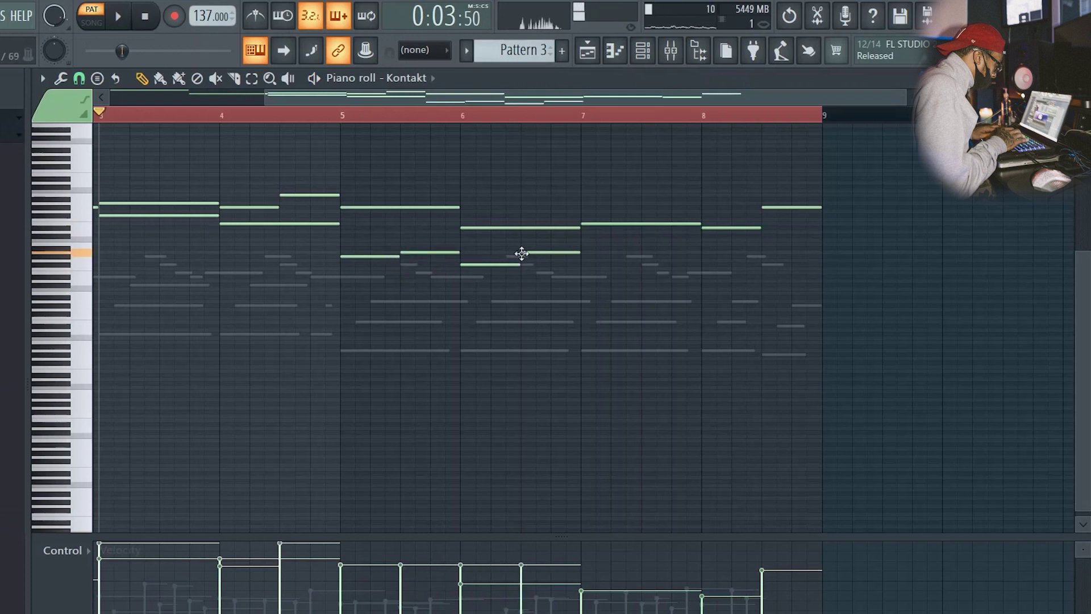
key("space")
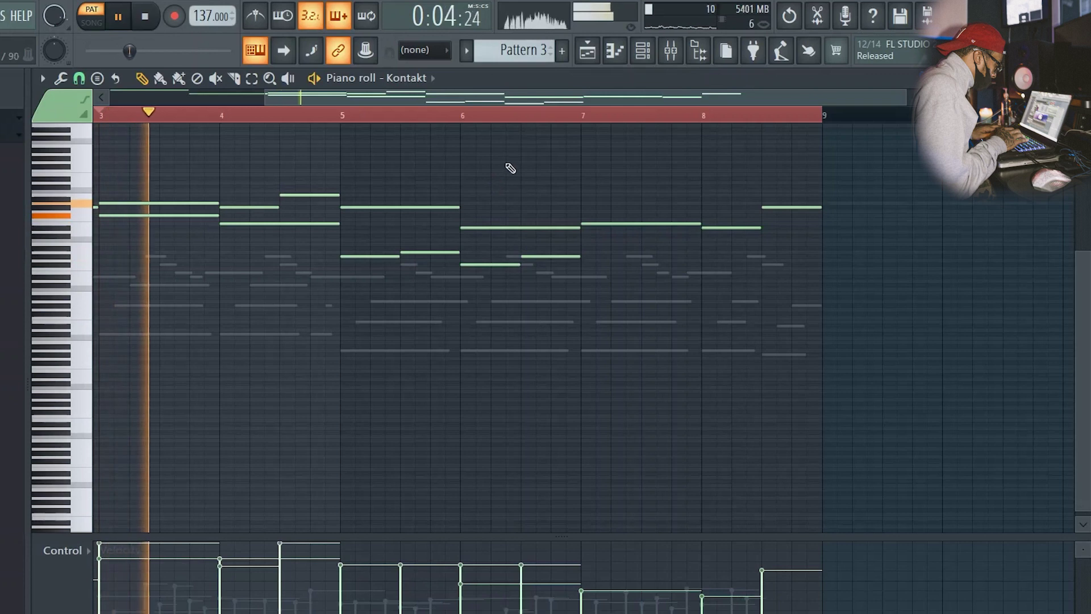
scroll(523, 119, "down", 2)
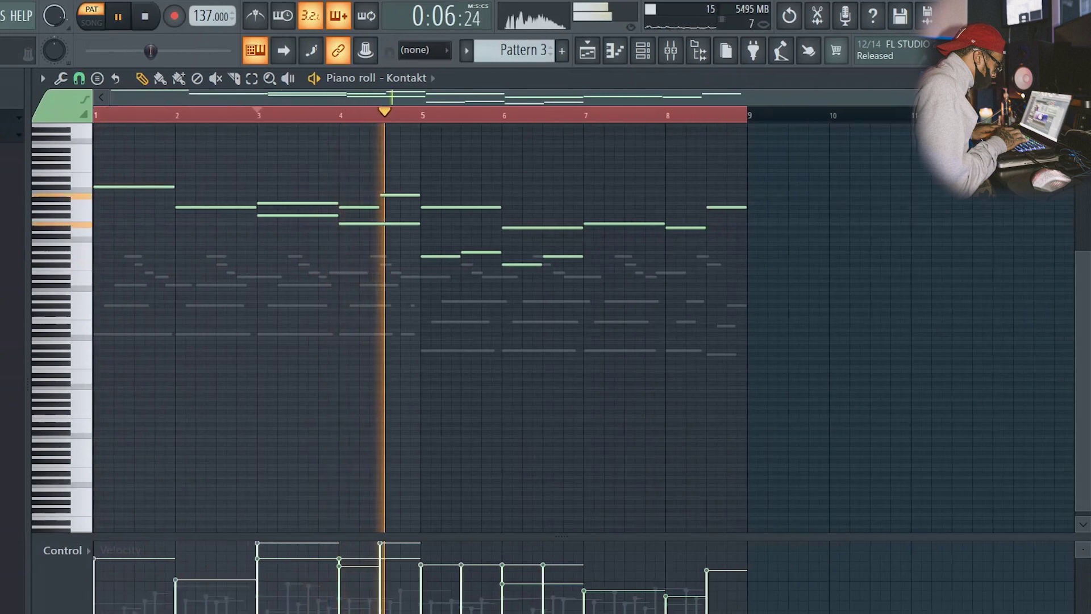
Step: Split the upper Kontakt notes in bars 5 and 6 into half-bar notes while auditioning from bar 5
scroll(495, 108, "up", 3)
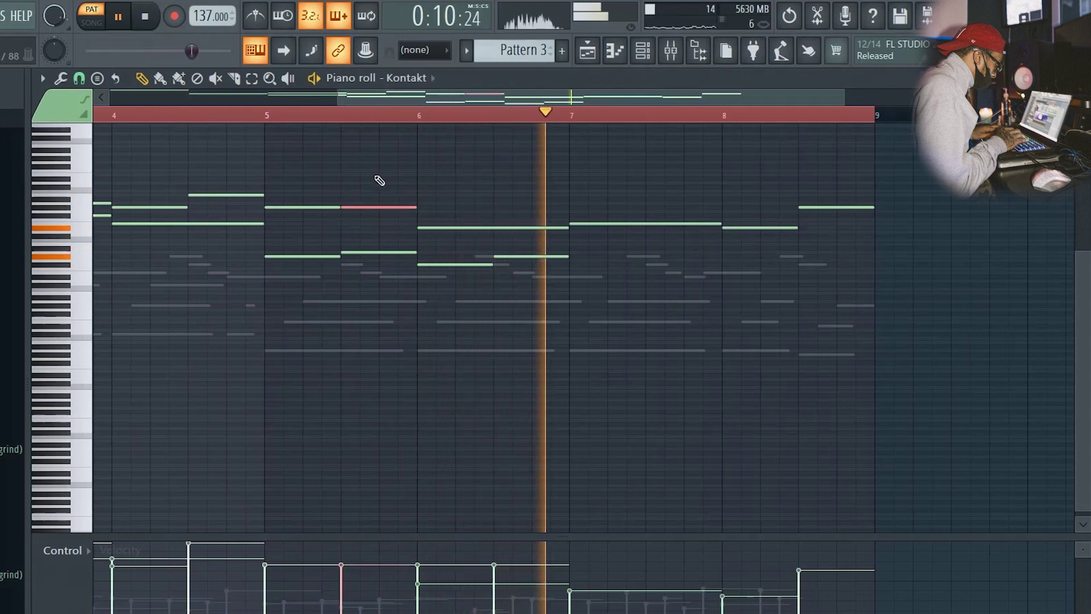
key("space")
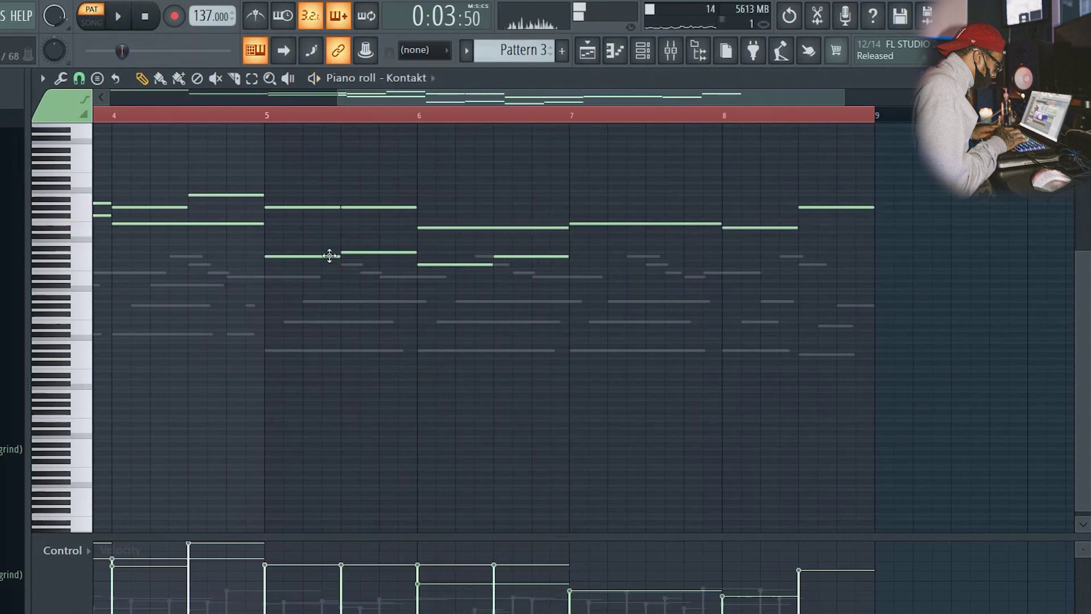
left_click(266, 118)
key("space")
left_click_drag(494, 210, 496, 229)
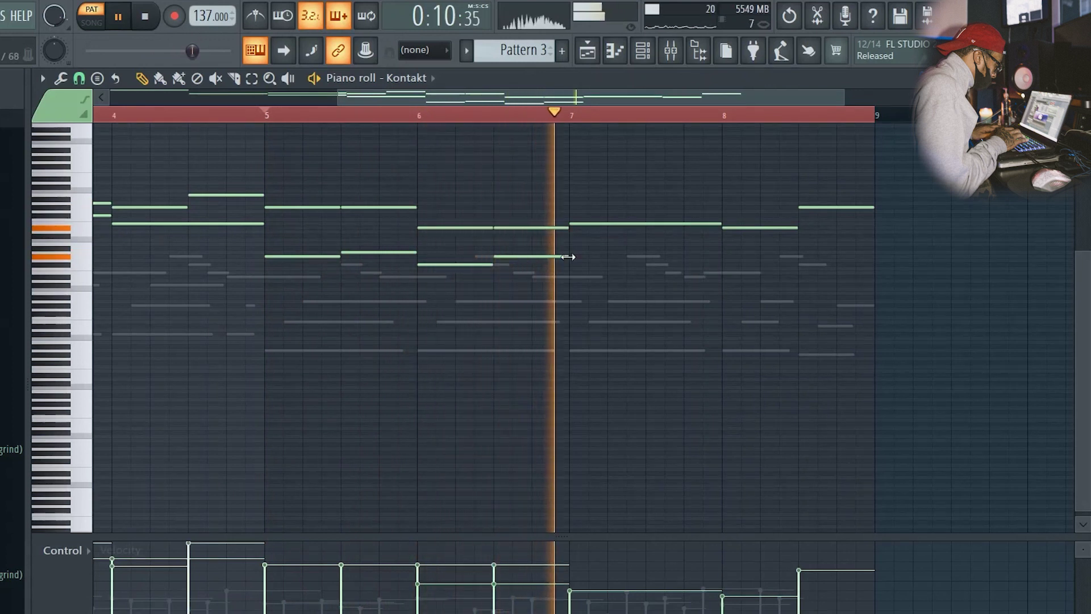
Step: Add half-bar lower harmony notes under bar 7 and the first half of bar 8, and split bar 7's upper note in half
key("space")
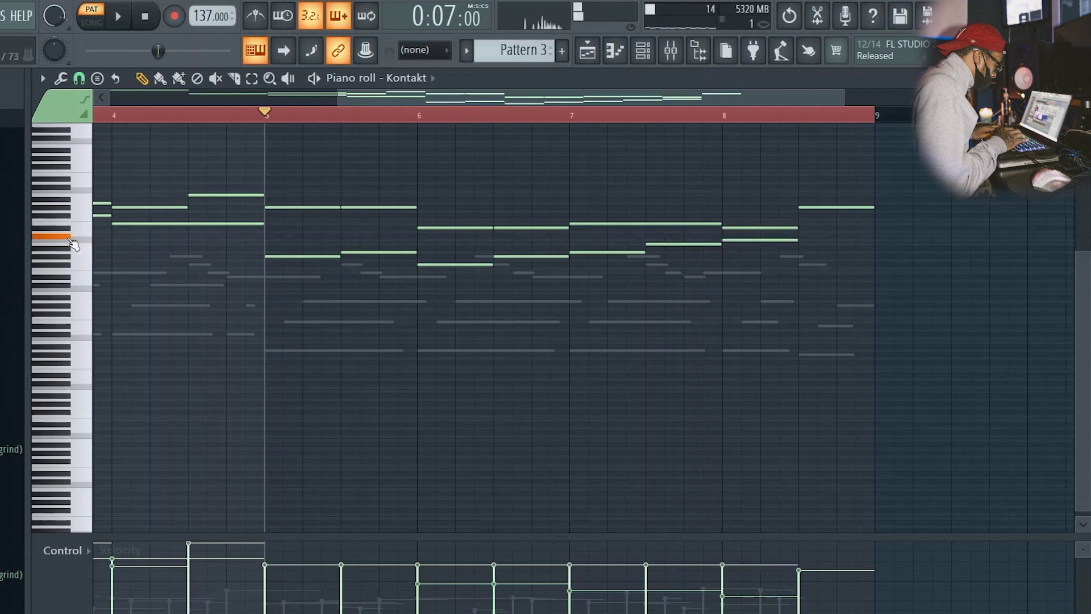
key("space")
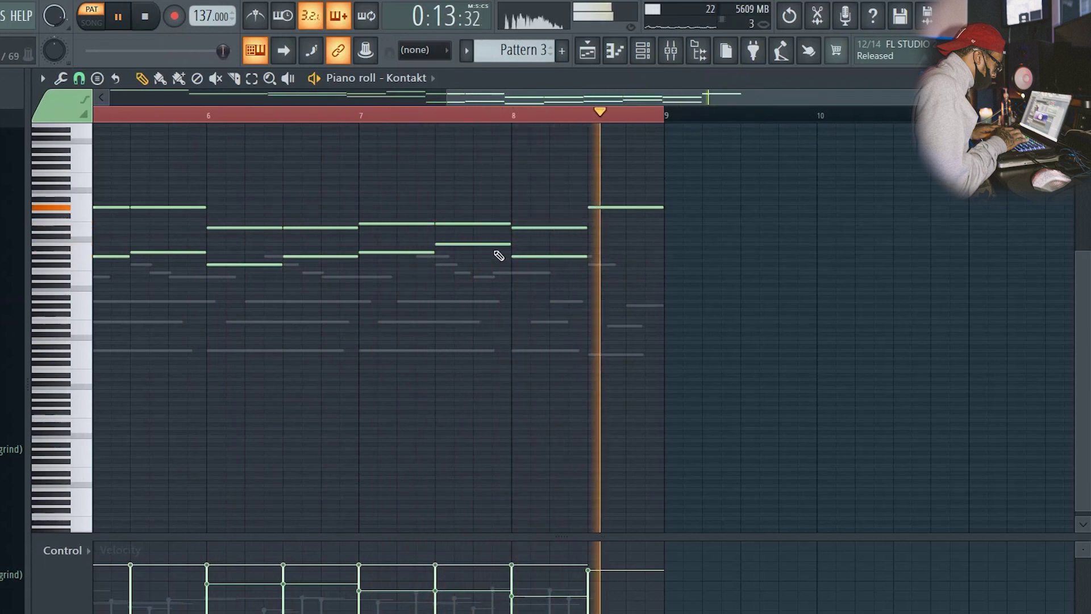
key("space")
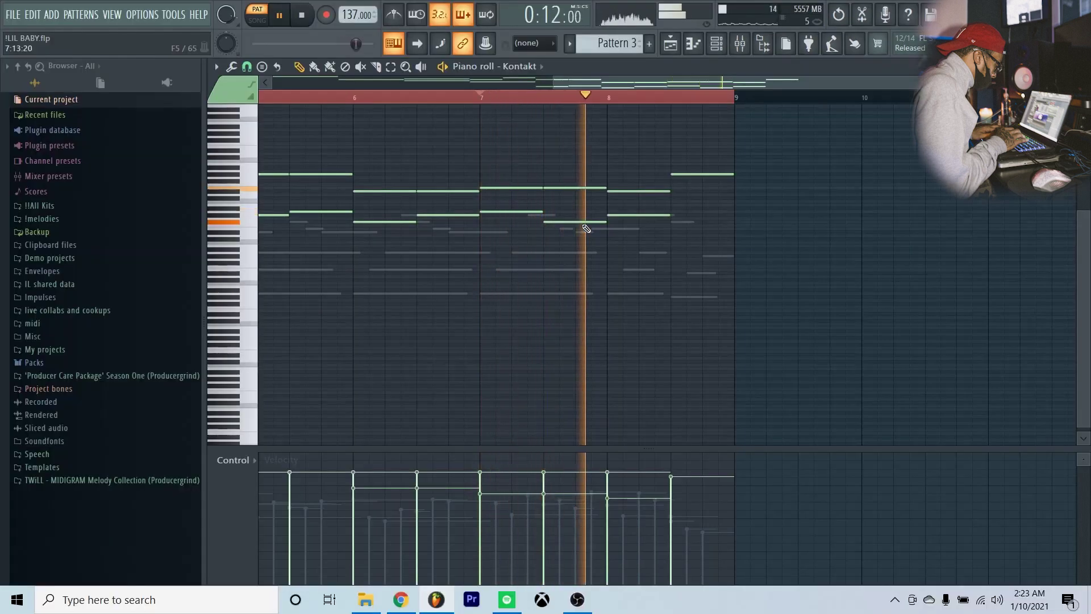
left_click_drag(532, 206, 589, 246)
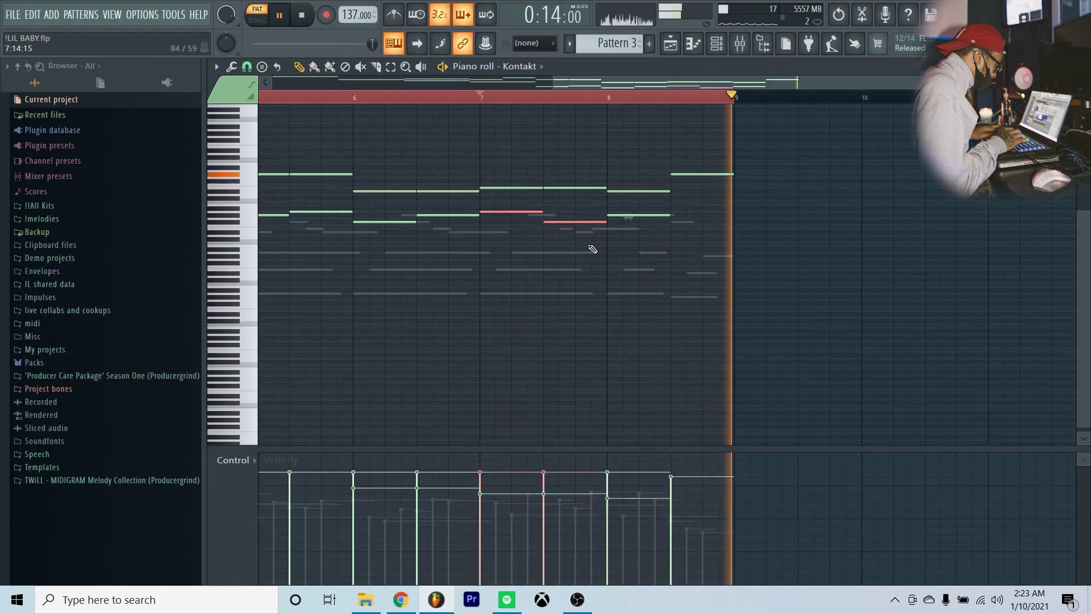
scroll(608, 97, "down", 3)
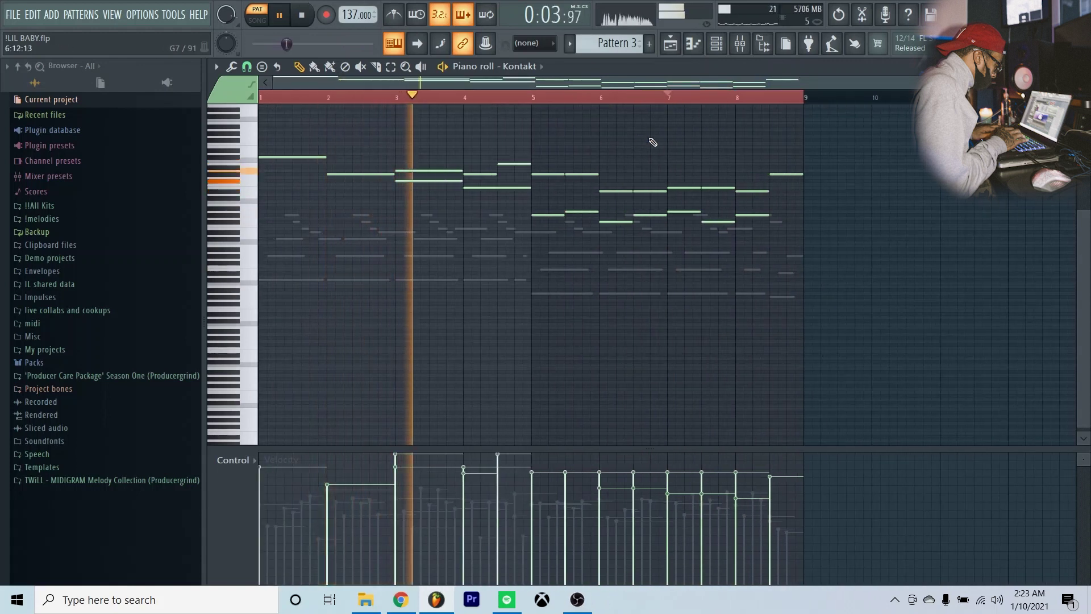
Step: Open the LABS part in the piano roll and clear the selection of its melody notes
key("F7")
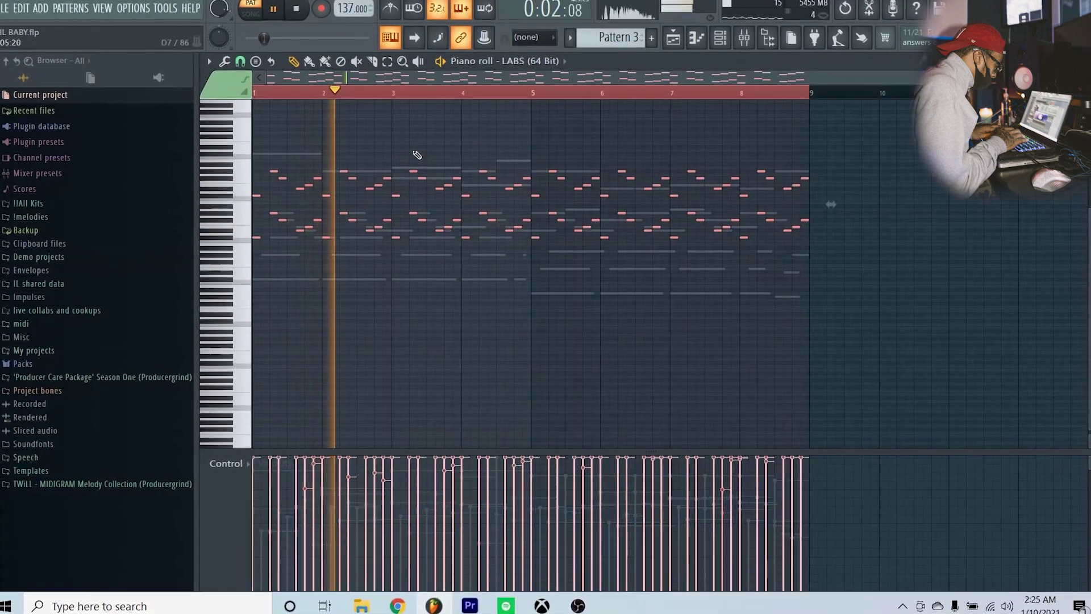
key("ctrl+d")
scroll(397, 90, "up", 3)
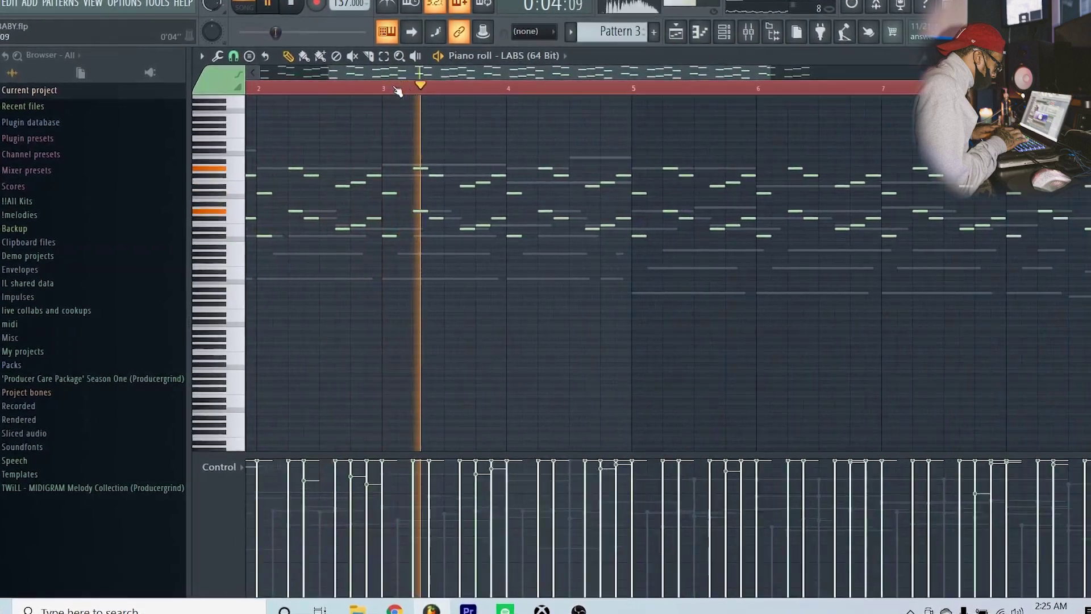
left_click_drag(417, 74, 575, 72)
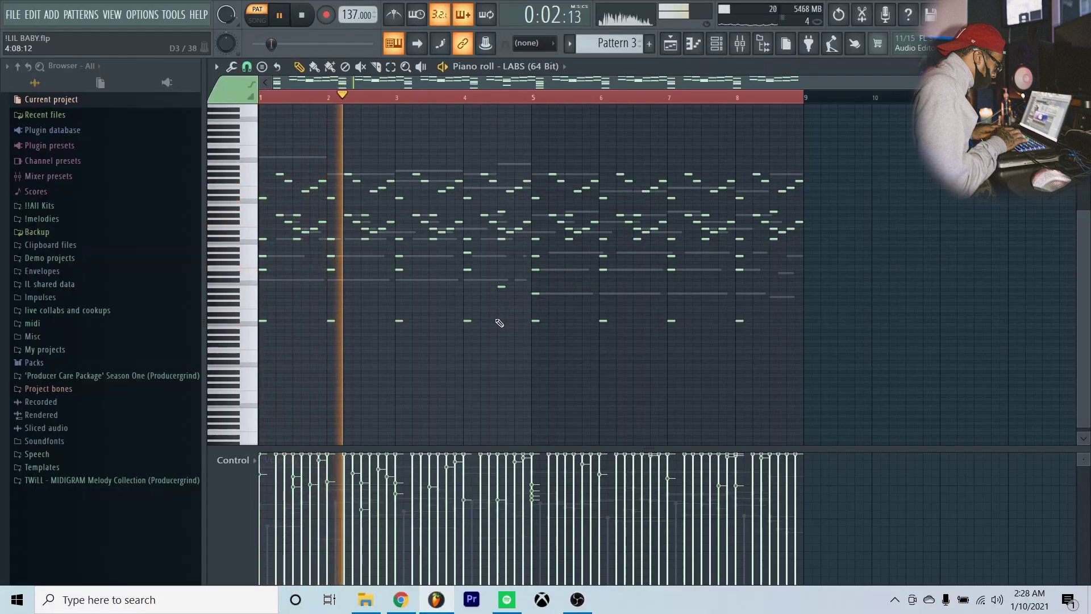
Step: Try the single low LABS note in the middle of bar 4 an octave lower, then shift it back up
double_click(500, 287)
key("Escape")
key("ctrl+Down")
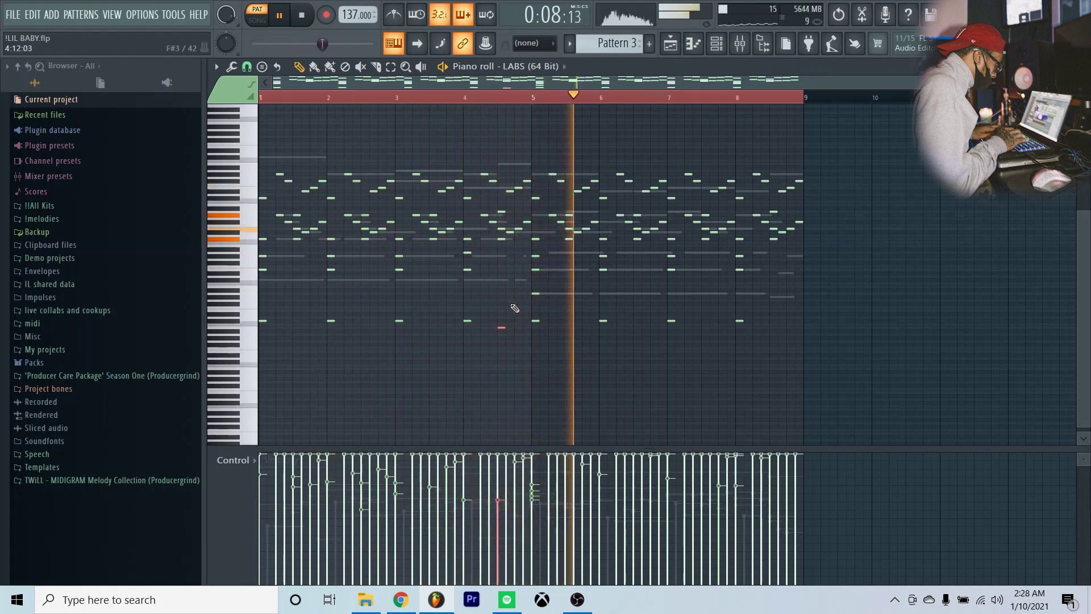
key("ctrl+Up")
key("ctrl+d")
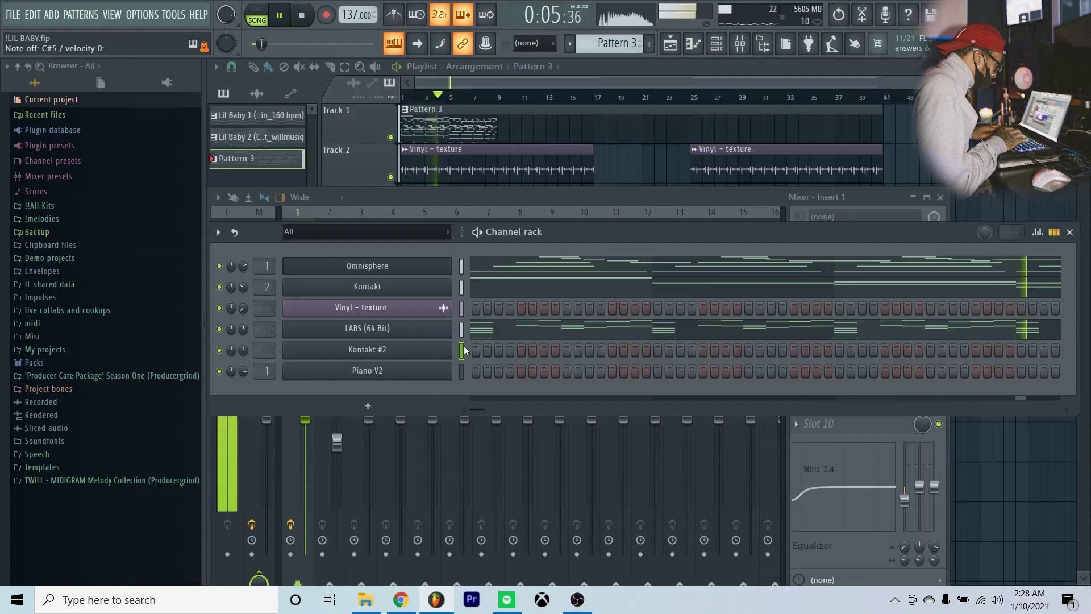
Step: Select the Kontakt #2 channel holding the Rhodope choir and toggle playback
left_click(463, 348)
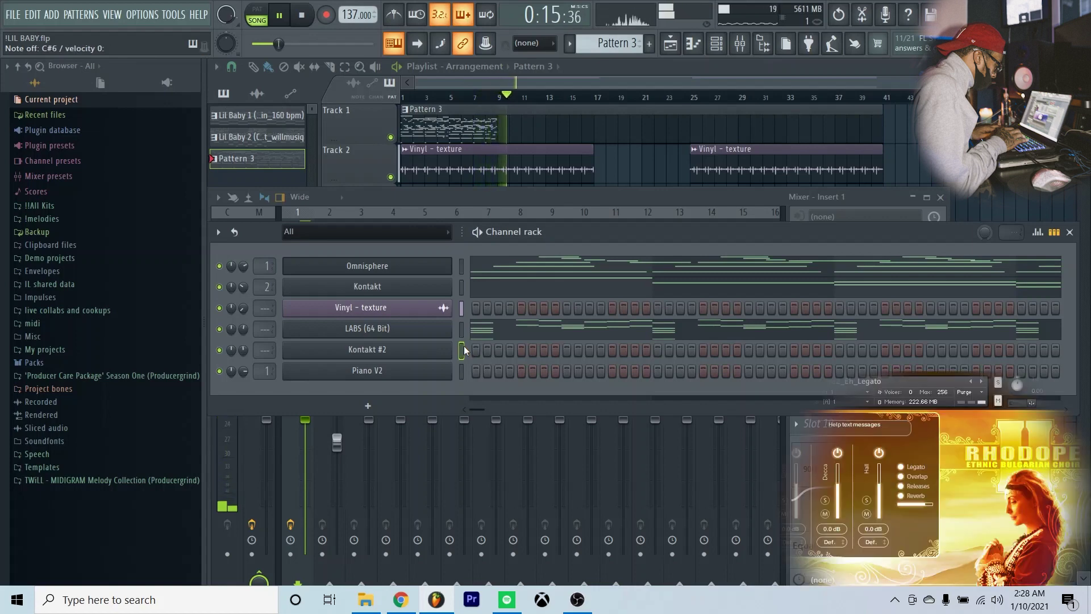
key("space")
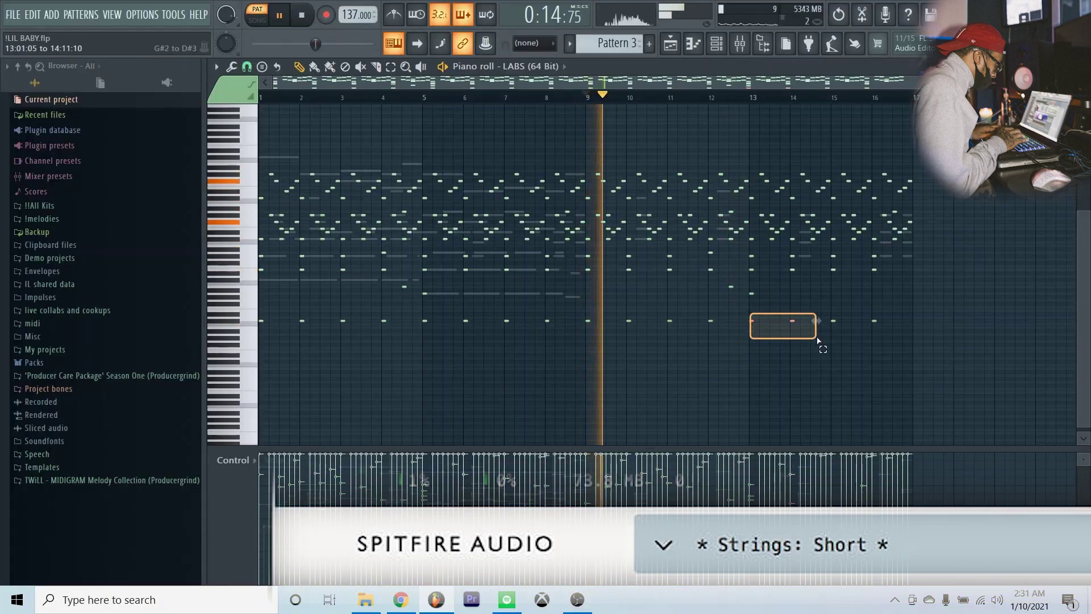
Step: Move the lowest LABS notes at the starts of bars 13 and 14 down in pitch
left_click_drag(817, 338, 816, 340)
key("shift+Down")
key("shift+Down")
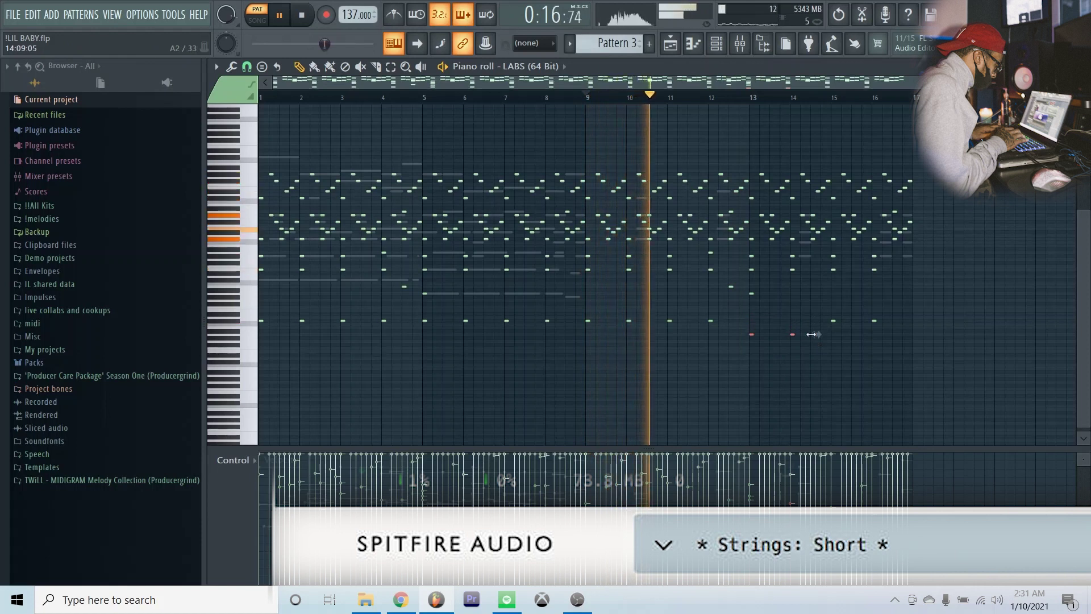
key("ctrl+Up")
key("ctrl+Down")
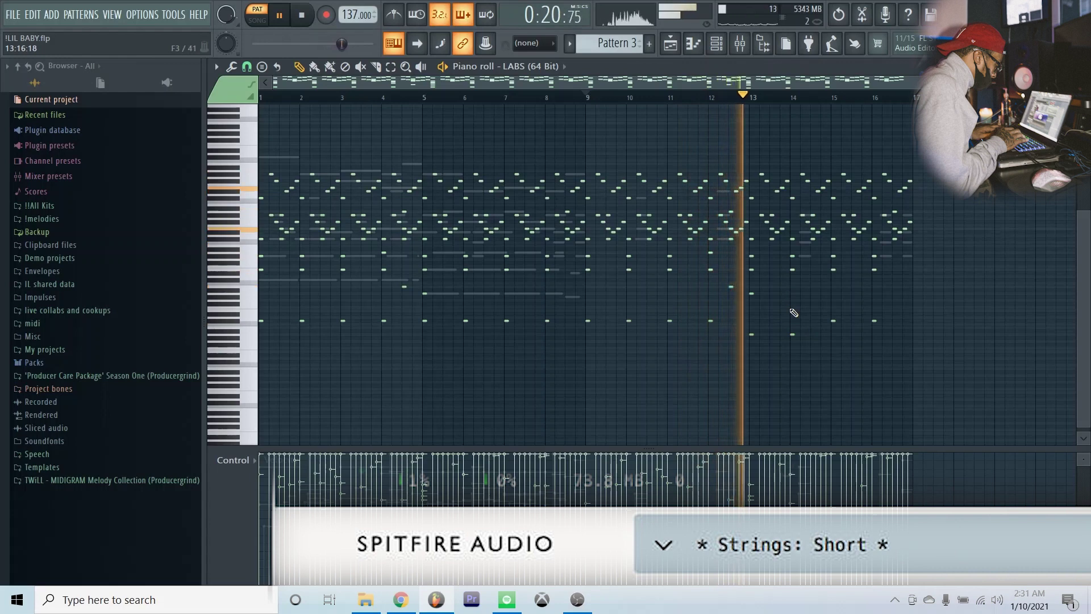
Step: Lower the bass LABS notes at bars 15 and 16 to match bars 13 and 14, and add a longer note midway through bar 16
left_click_drag(830, 318, 896, 339)
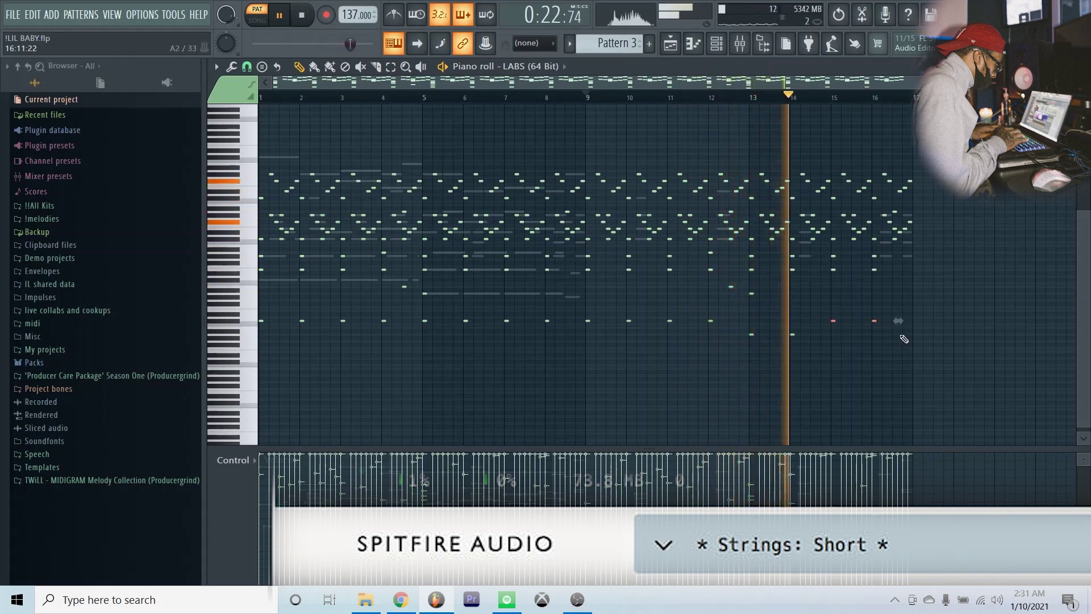
key("shift+Up")
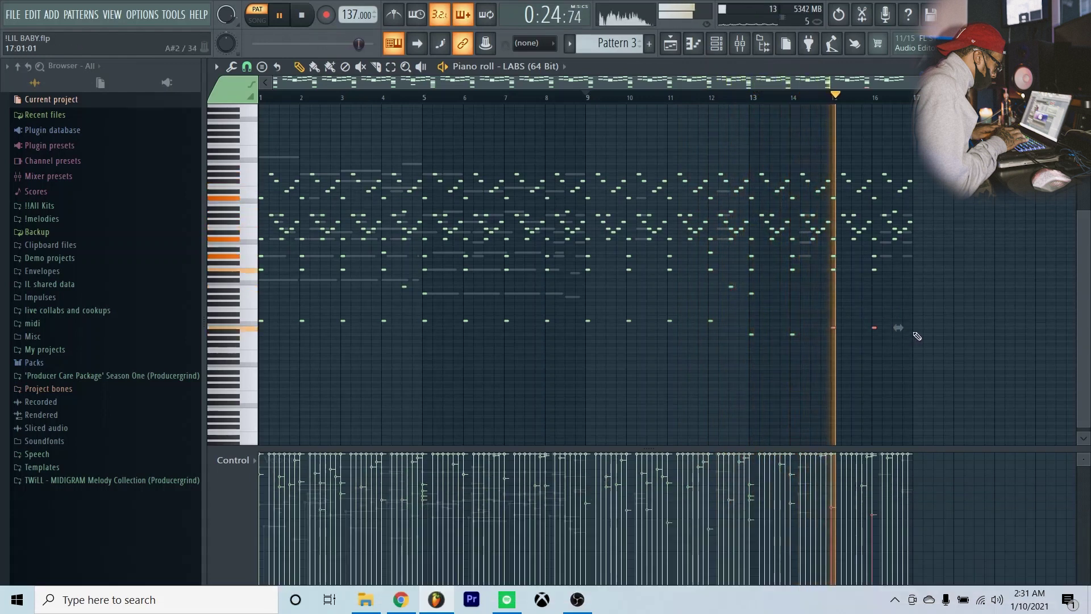
right_click(904, 306)
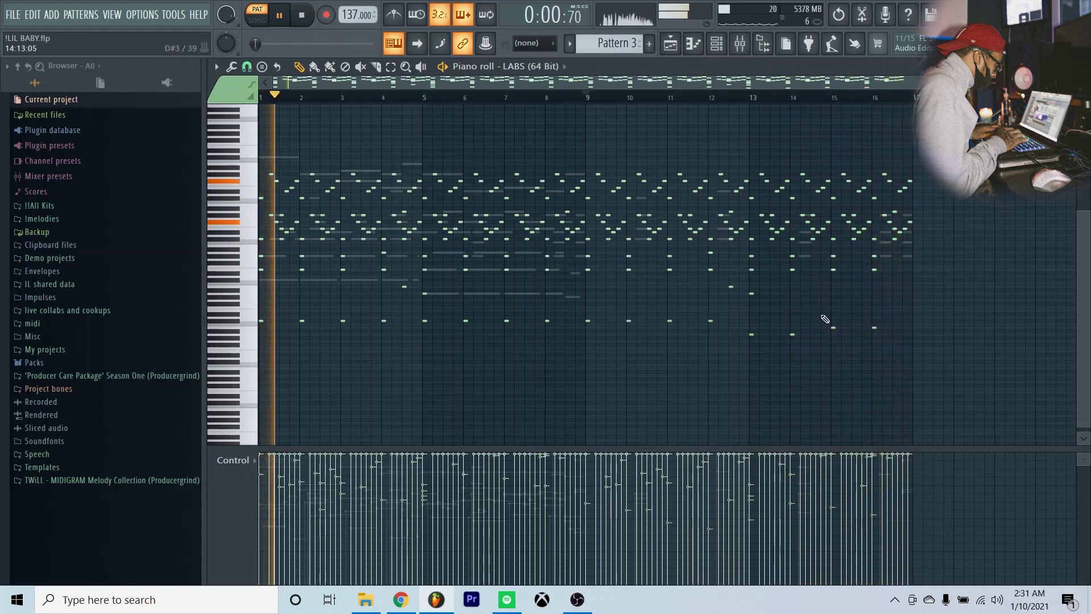
left_click_drag(824, 312, 894, 339)
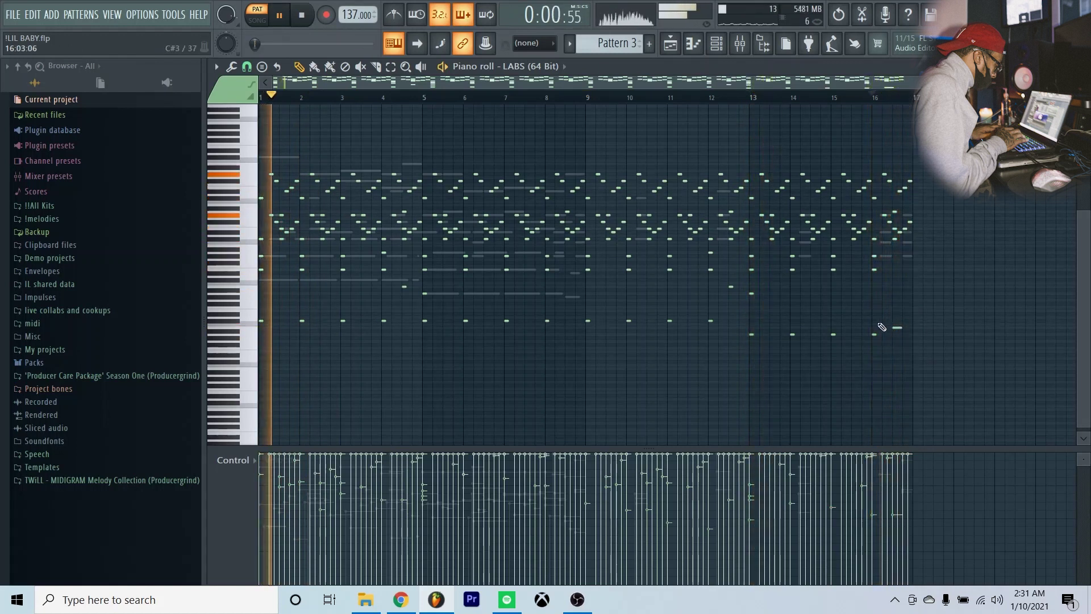
Step: Select the lowest row of LABS notes across bars 1 to 16 and lengthen them all together
left_click_drag(879, 314, 261, 382)
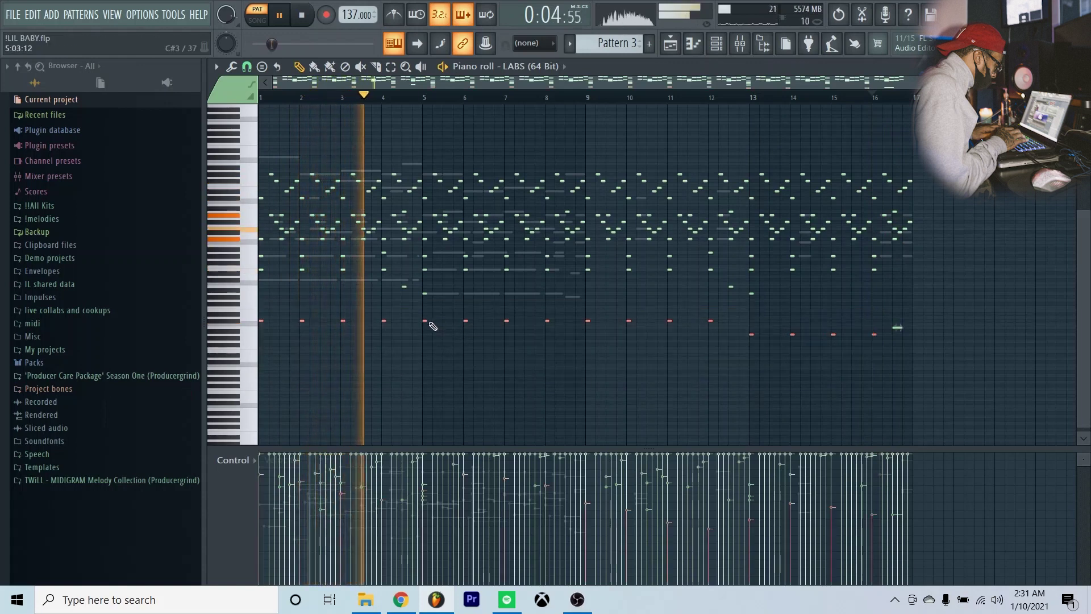
left_click_drag(427, 321, 436, 319)
key("ctrl+d")
key("F7")
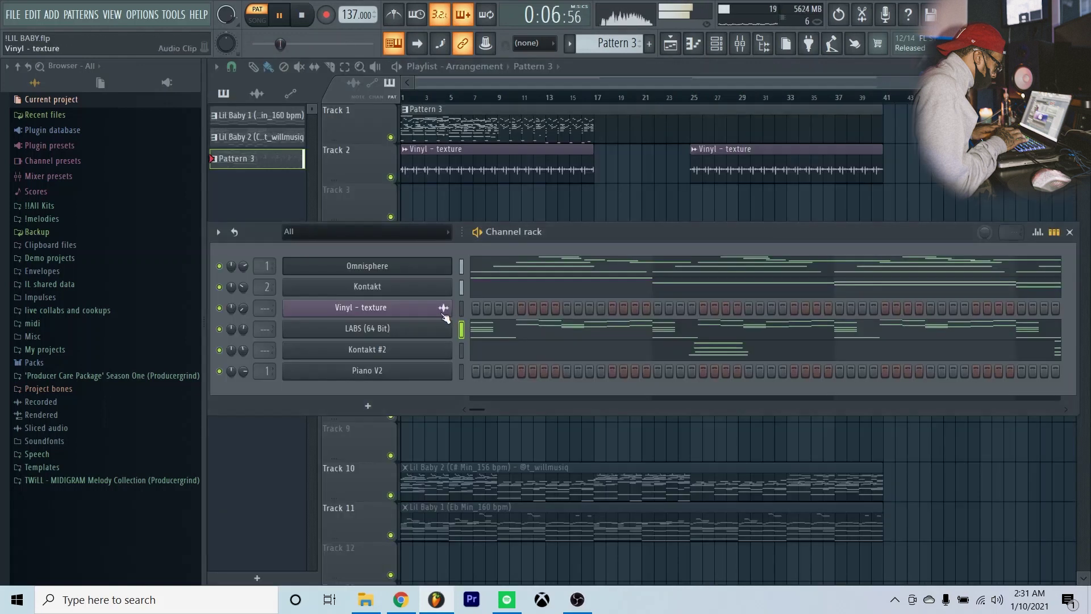
left_click(580, 328)
Step: Lower the bass LABS notes at bars 7 and 8 to the same pitch as those at bars 5 and 6
left_click_drag(423, 309, 567, 343)
key("shift+Down")
key("shift+Down")
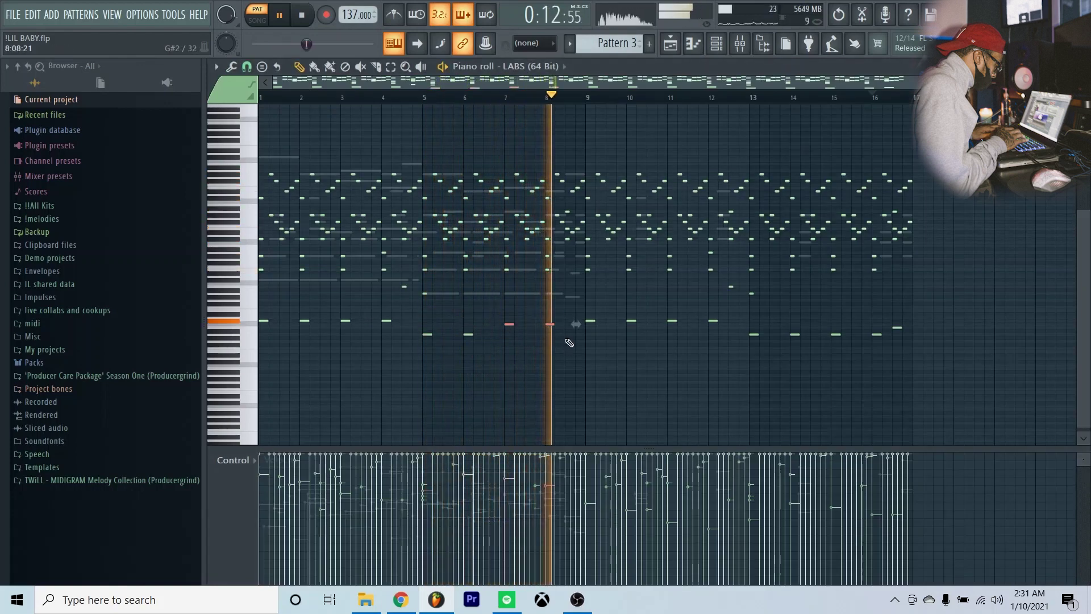
key("shift+Down")
key("shift+Down")
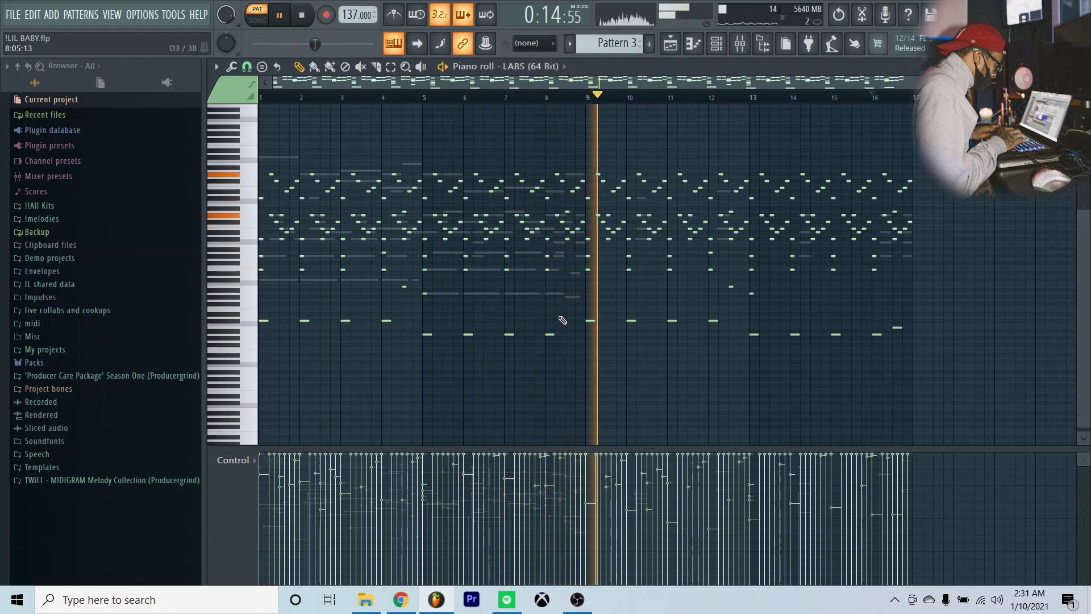
key("Escape")
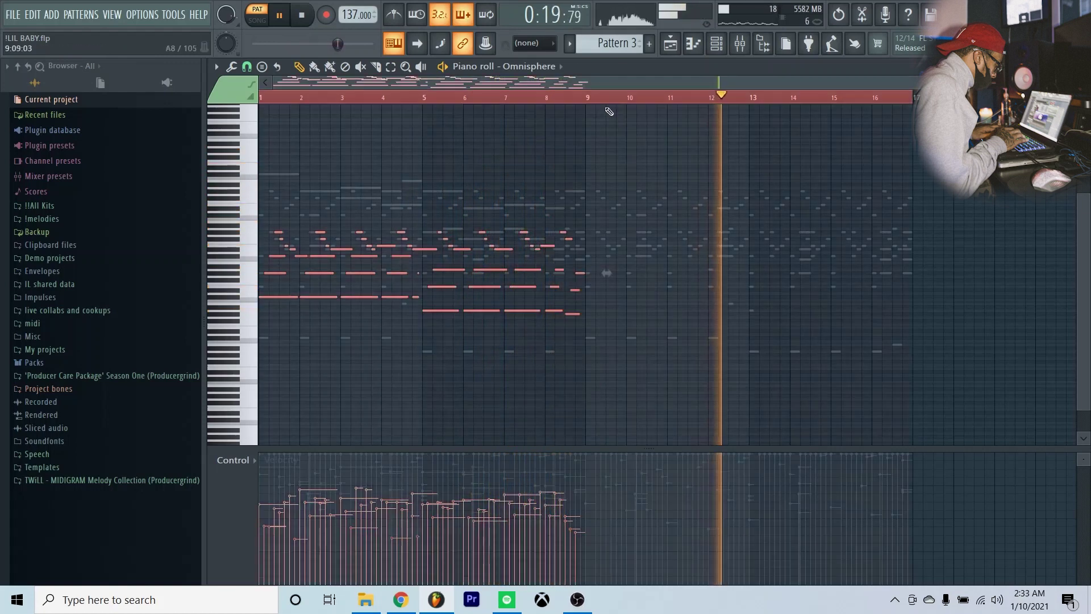
Step: Duplicate the Omnisphere notes of bars 1 to 8 into bars 9 to 16 and raise the copy by one octave
left_click_drag(607, 99, 587, 99)
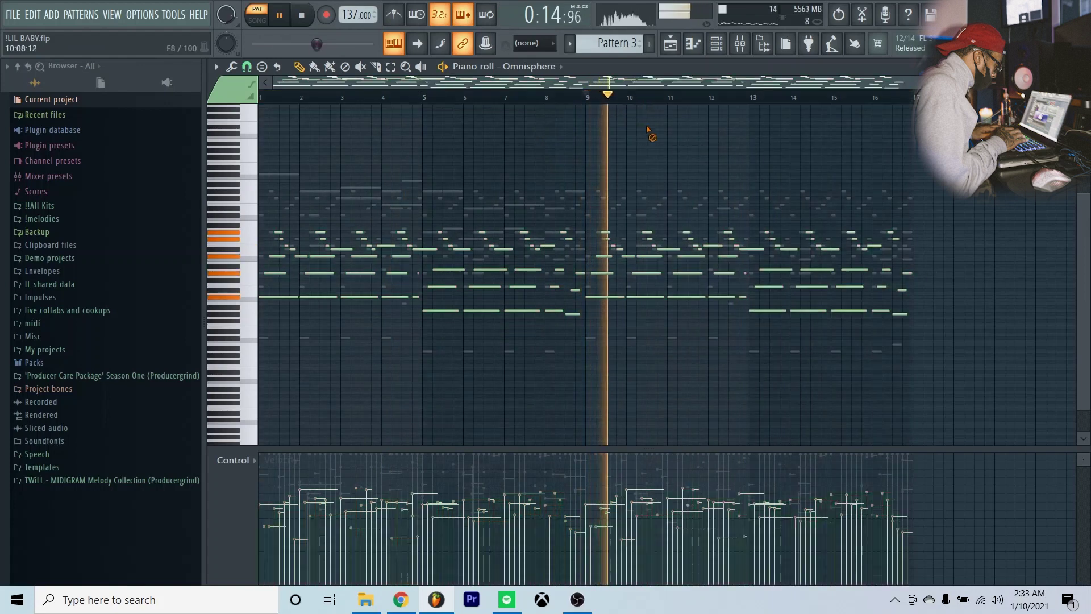
mouse_move(969, 176)
left_mouse_down()
mouse_move(913, 260)
mouse_move(597, 349)
left_mouse_up()
key("ctrl+Up")
left_click(995, 230, "ctrl")
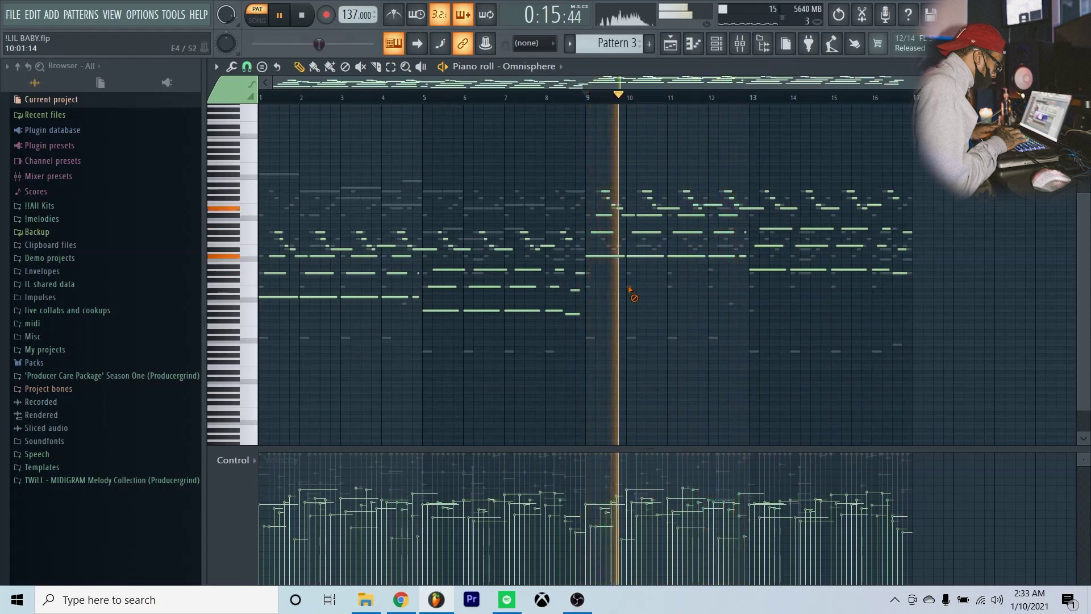
Step: Delete the upper-octave LABS melody notes in bars 9 to 16 and slightly lower the velocity of the remaining melody line
right_click(628, 288)
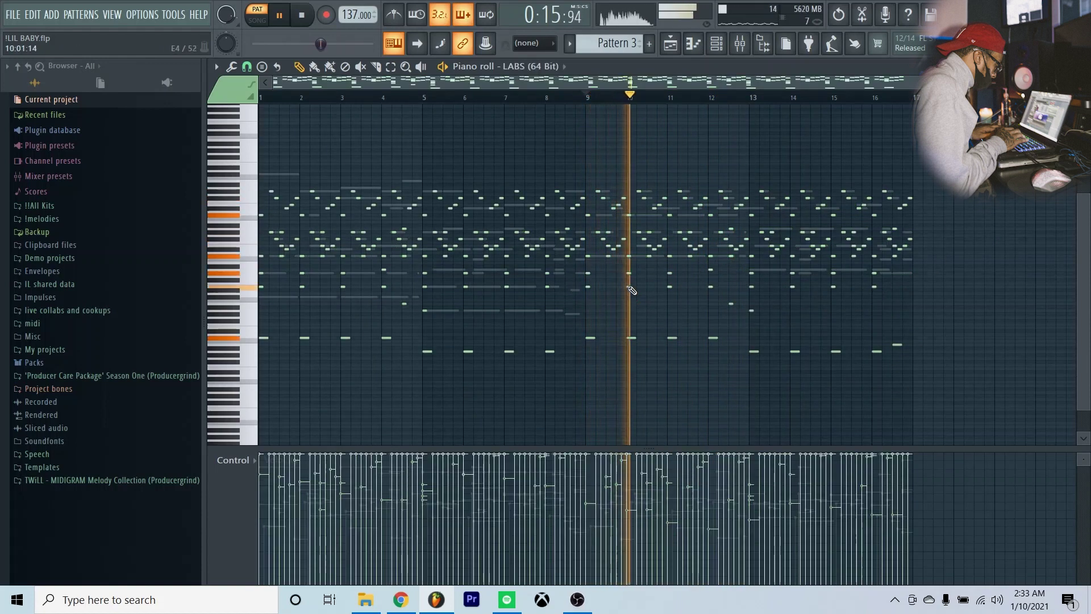
key("Escape")
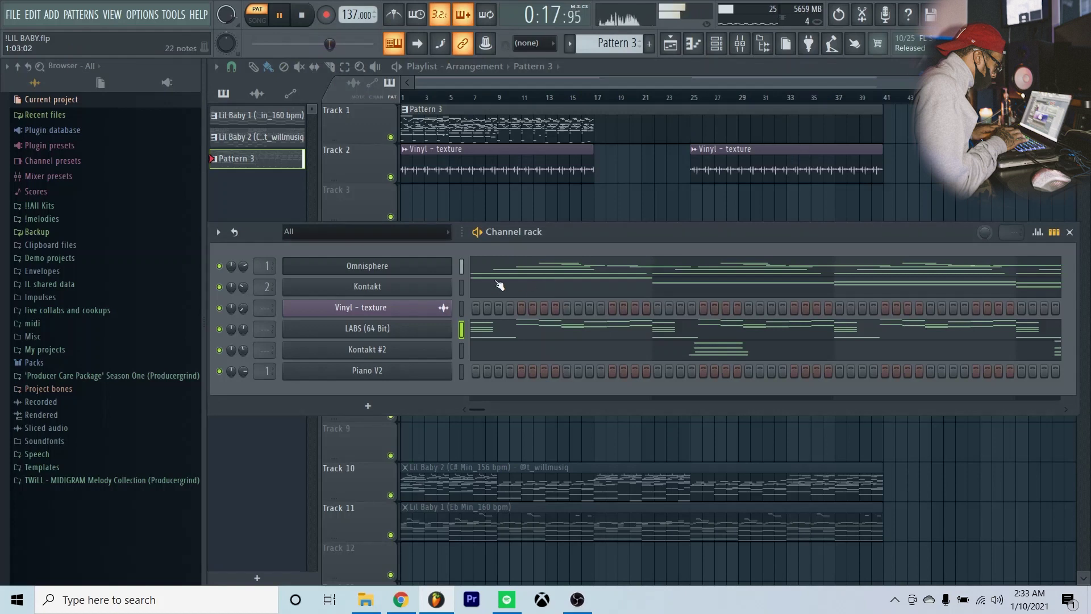
left_click(513, 321)
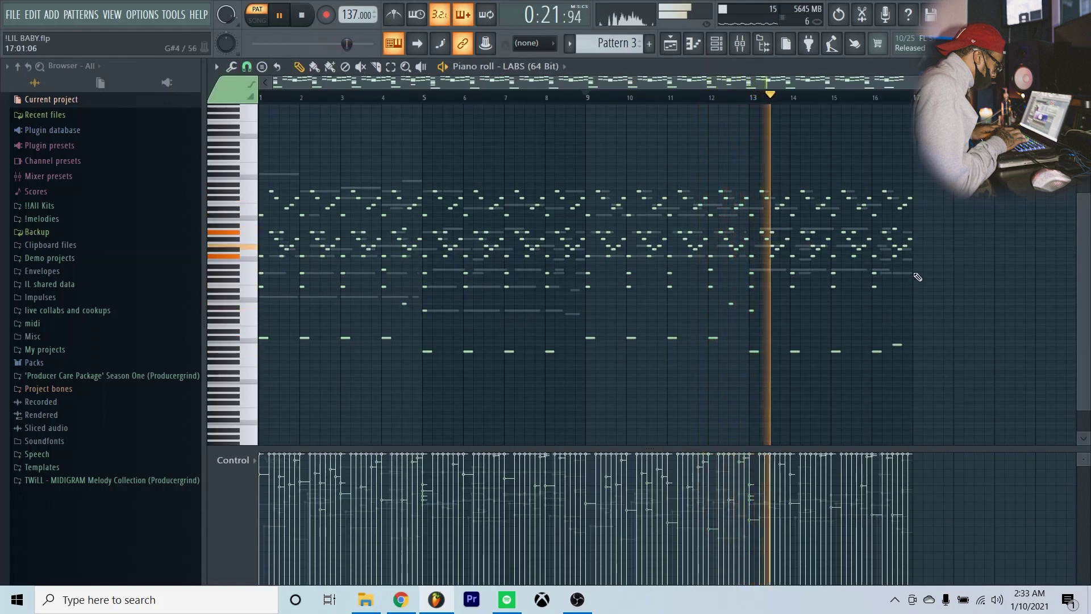
left_click_drag(936, 165, 597, 211)
key("Delete")
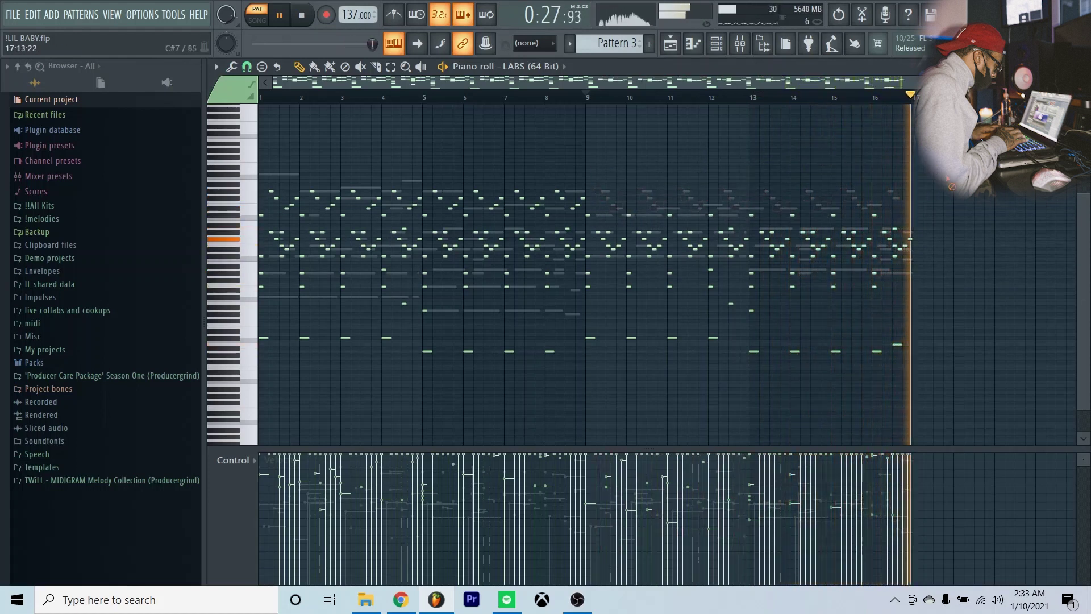
left_click(591, 97)
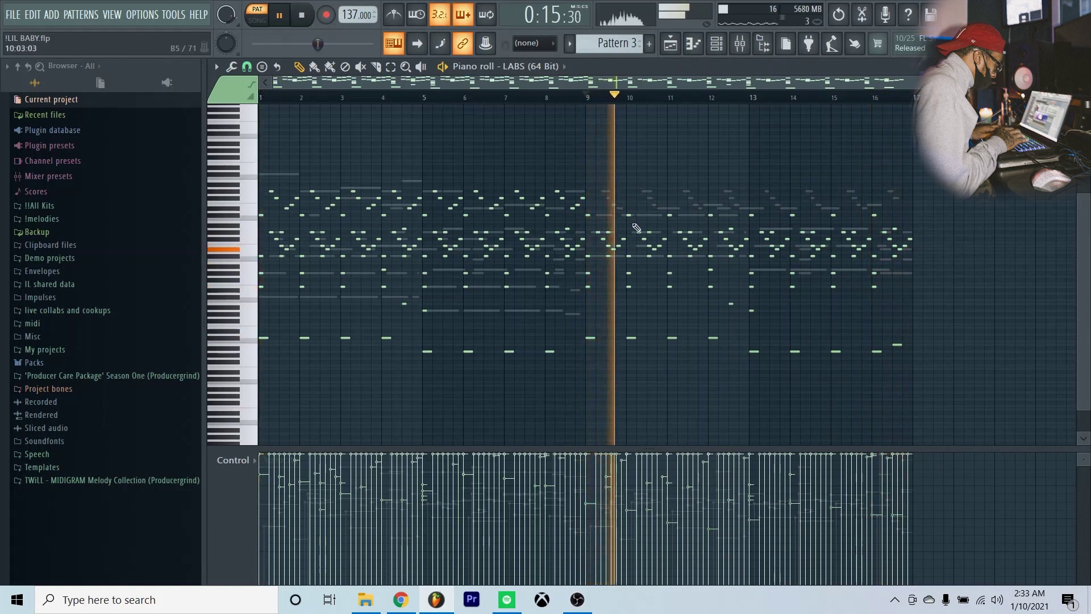
left_click_drag(921, 226, 595, 248)
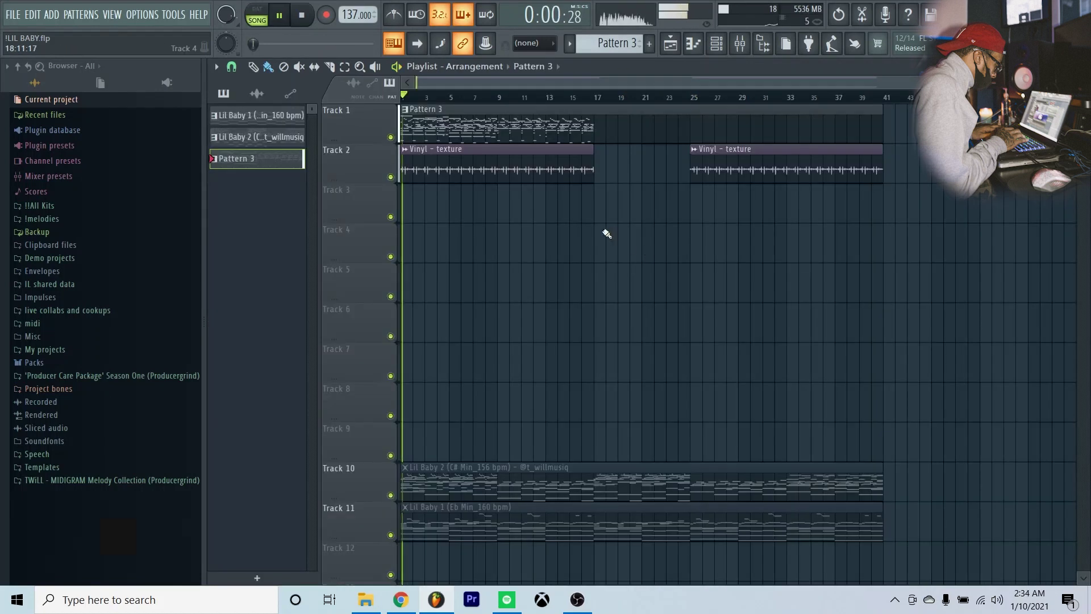
Step: Set the channel volume of the Vinyl - texture sample to about 11%
double_click(555, 158)
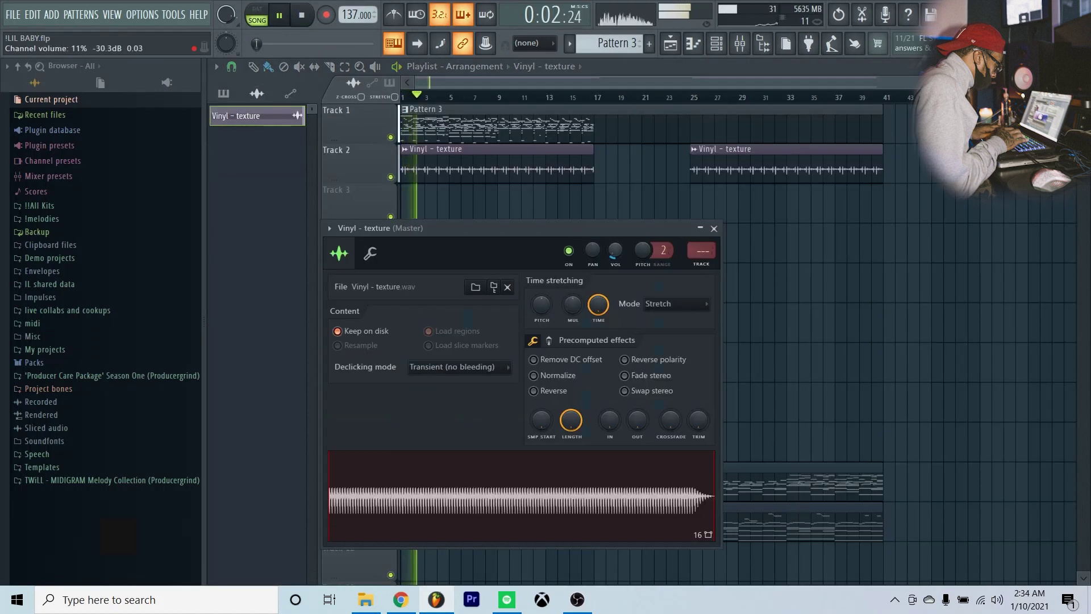
left_click(714, 228)
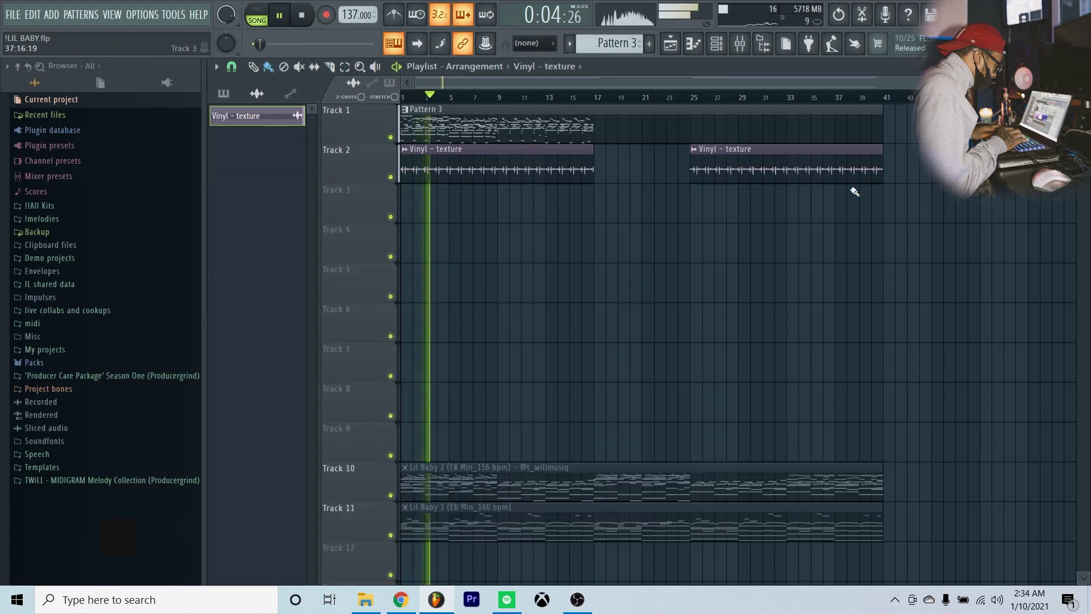
Step: Open the Kontakt part of Pattern 3 and duplicate its notes from bars 1 to 8 into bars 17 to 24
double_click(695, 119)
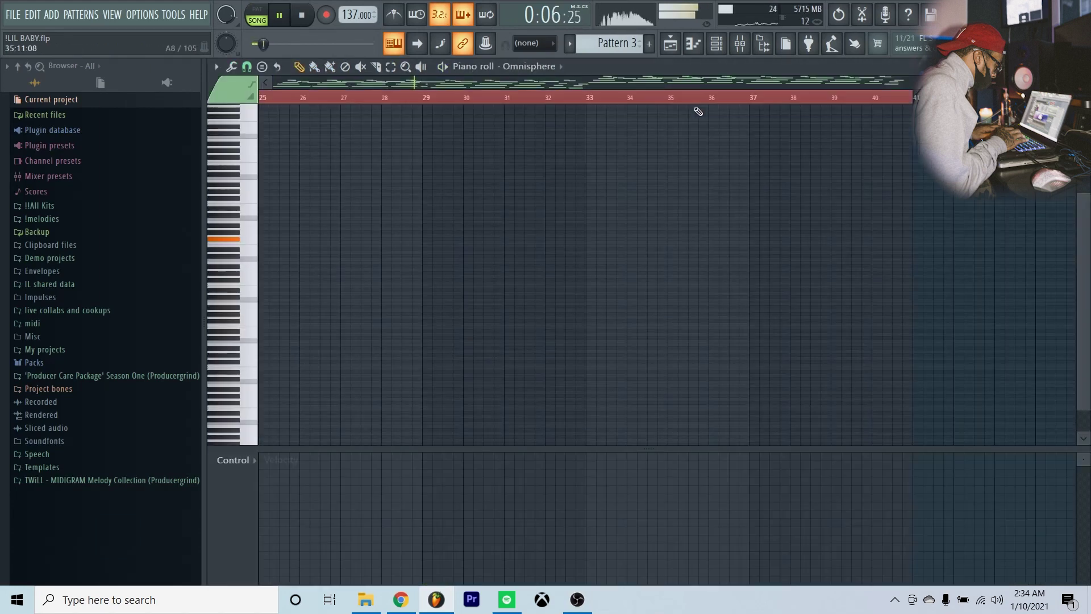
double_click(294, 176)
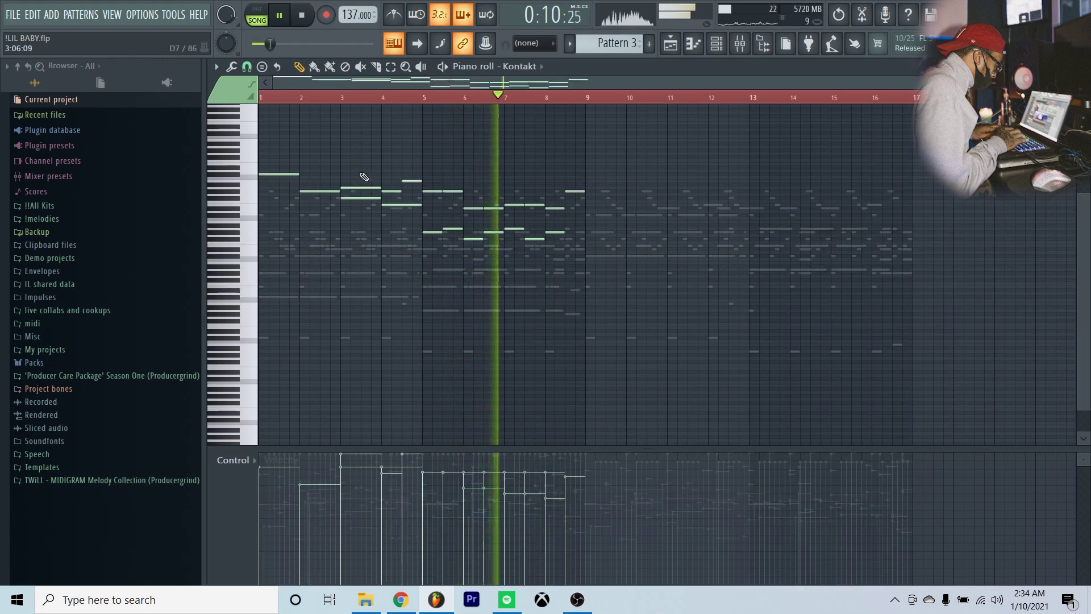
key("ctrl+a")
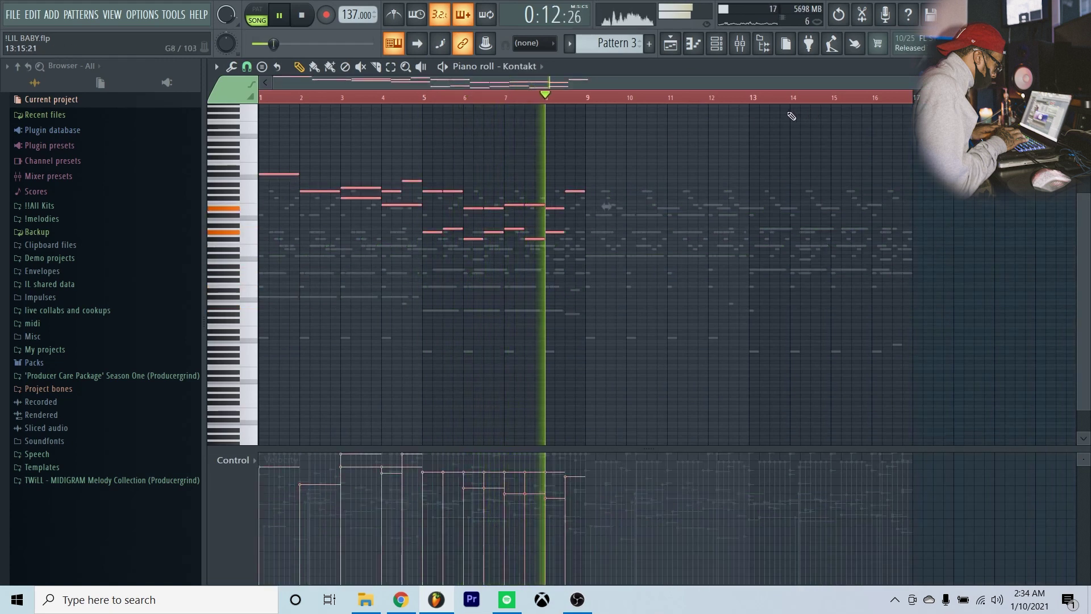
key("ctrl+b")
left_click_drag(509, 81, 642, 98)
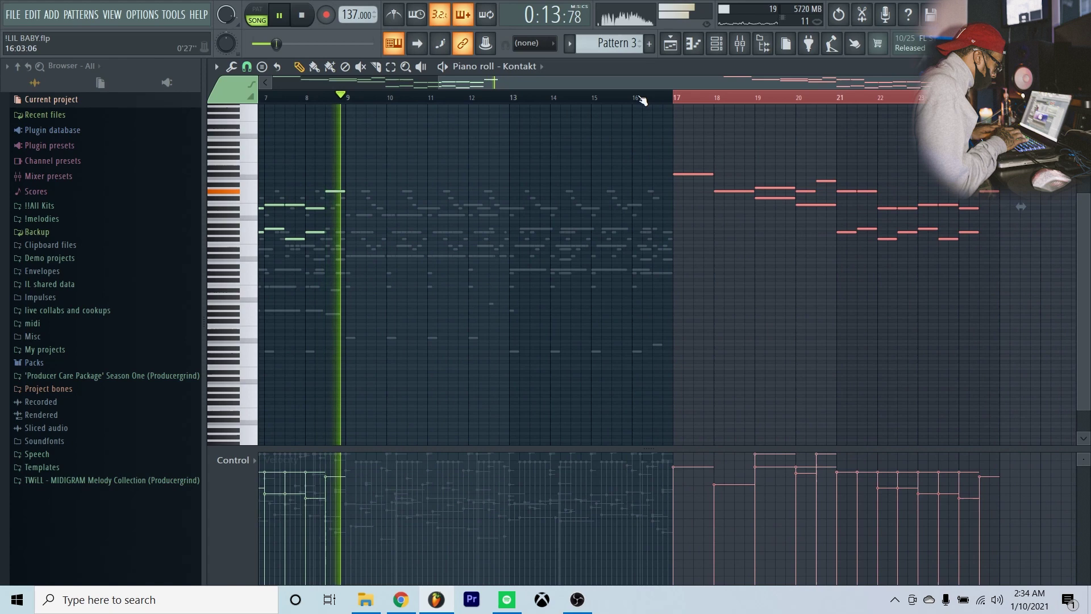
Step: Duplicate the Omnisphere notes of bars 9 to 16 into bars 17 to 24
right_click(591, 209)
right_click(591, 209)
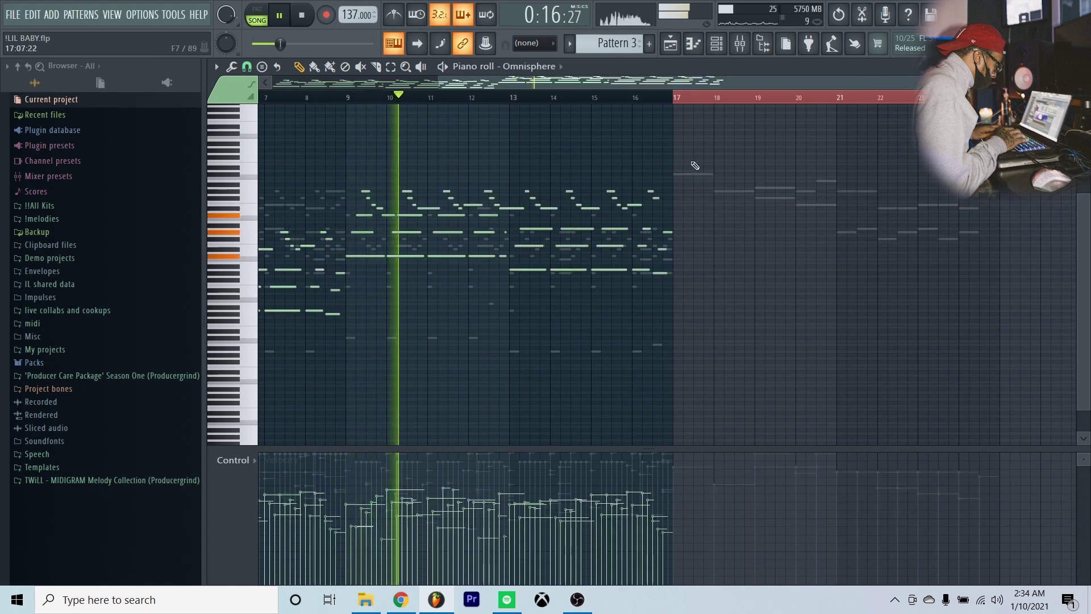
left_click_drag(704, 158, 345, 322)
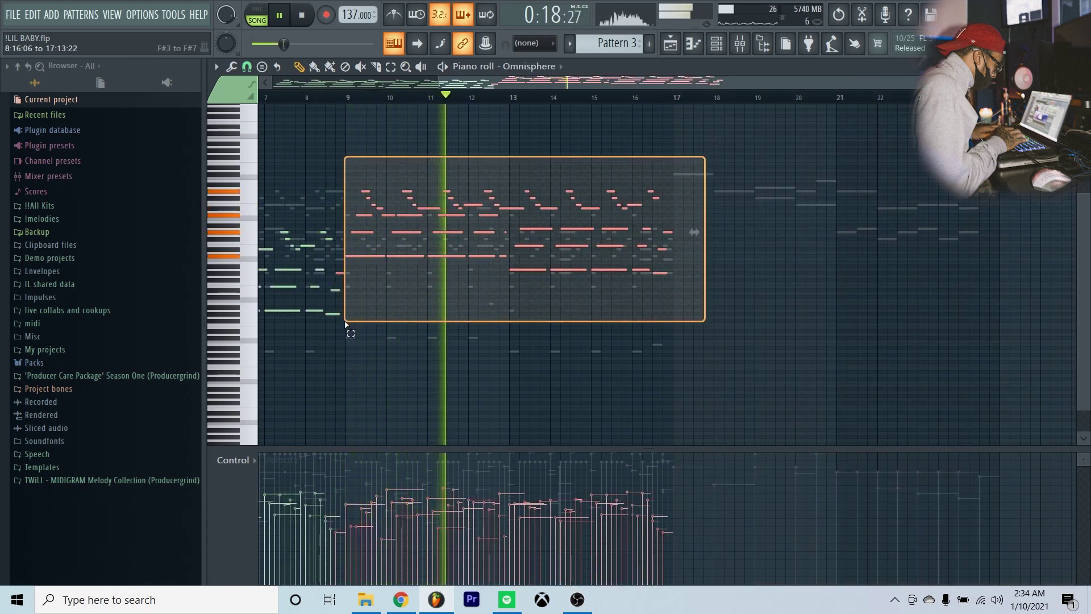
key("ctrl+b")
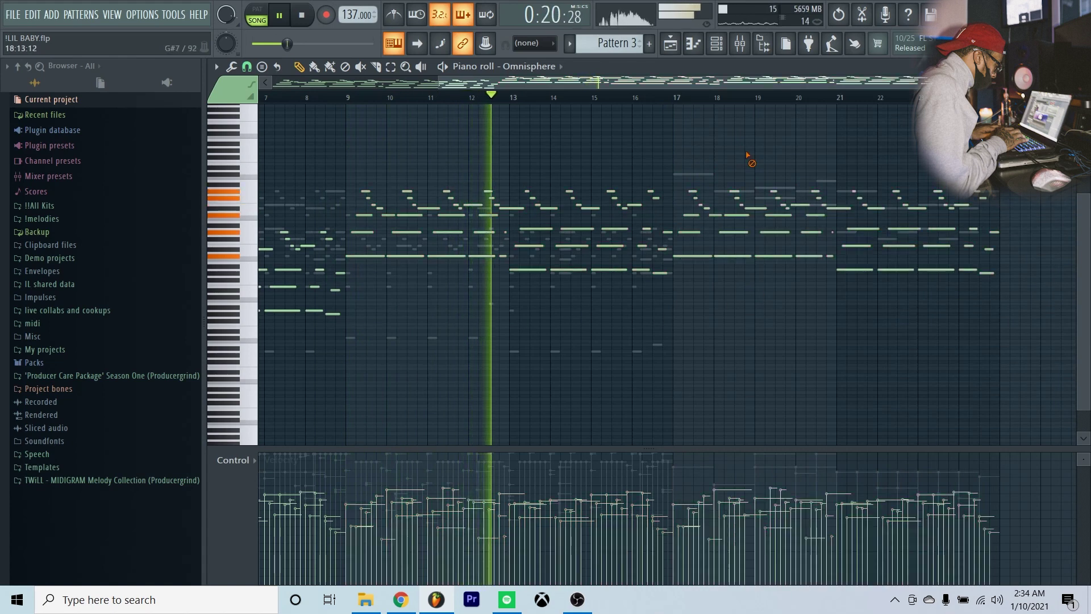
Step: Duplicate the LABS middle melody line of bars 9 to 16 into bars 17 to 24
right_click(597, 351)
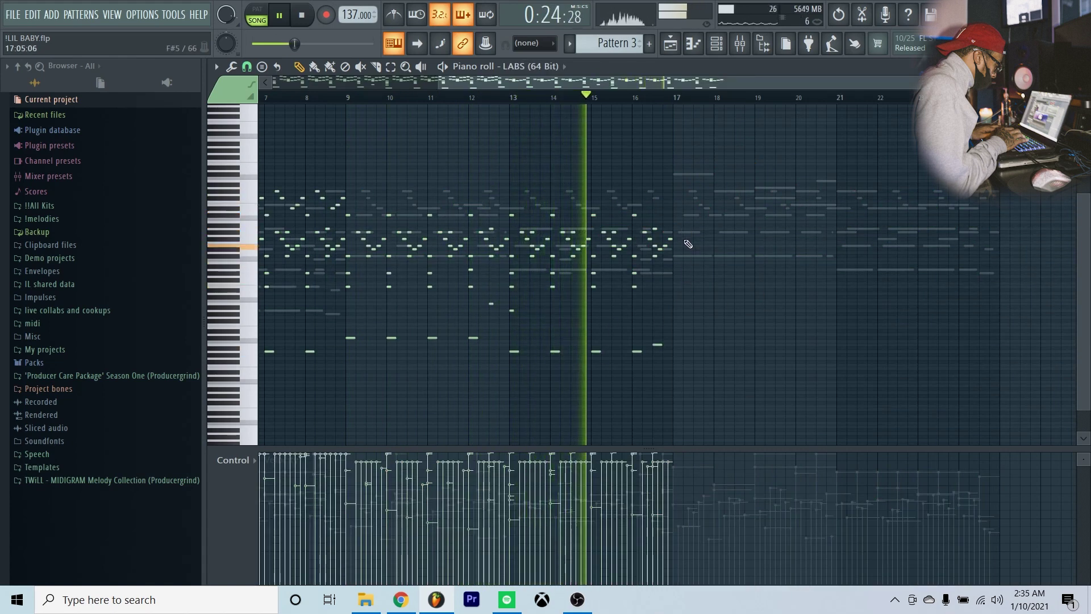
mouse_move(684, 234)
left_mouse_down()
mouse_move(346, 257)
mouse_move(673, 263)
left_mouse_up()
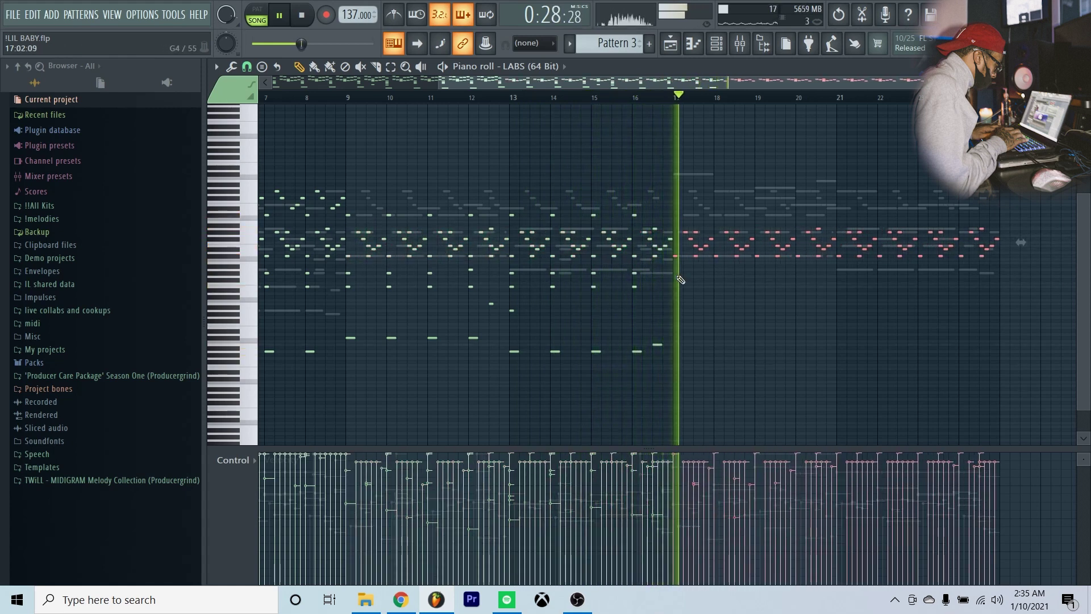
left_click(689, 279, "ctrl")
Step: Try the LABS melody in bars 17 to 24 an octave higher, then shift it down to an octave below the original line
left_click_drag(1031, 192, 682, 281)
key("ctrl+Up")
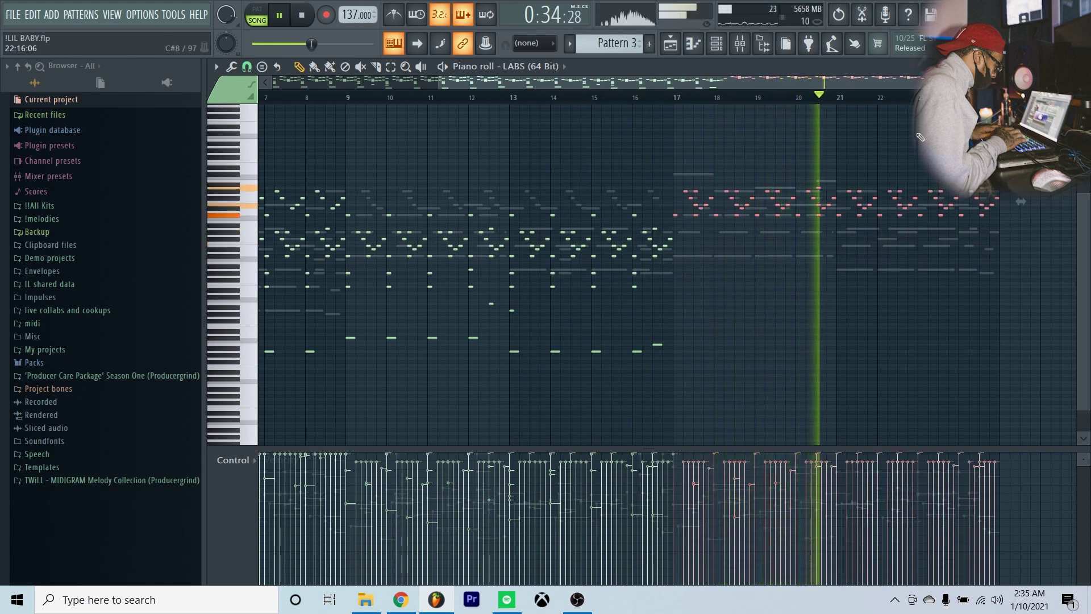
key("ctrl+Down")
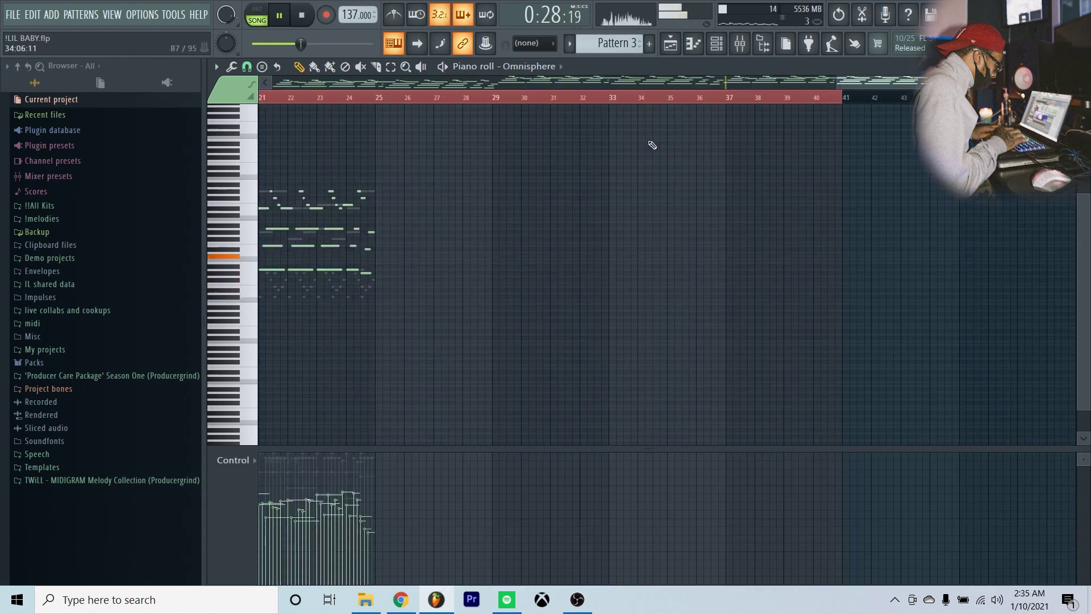
Step: Duplicate all the Omnisphere notes of bars 1 to 24 so that the copy starts at bar 25, and clear the selection
left_click_drag(657, 106, 631, 100)
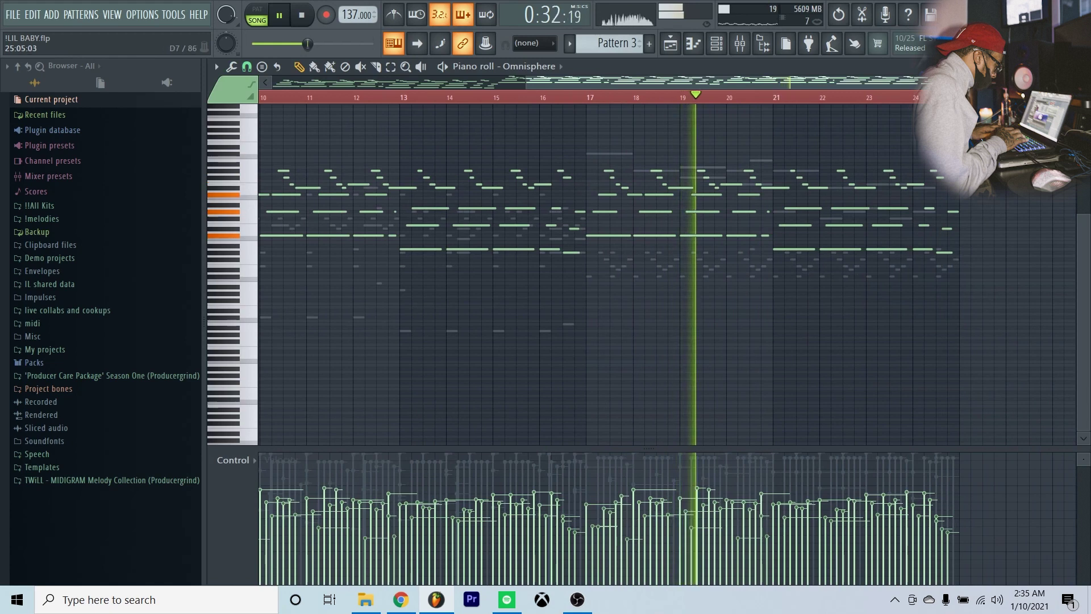
key("ctrl+a")
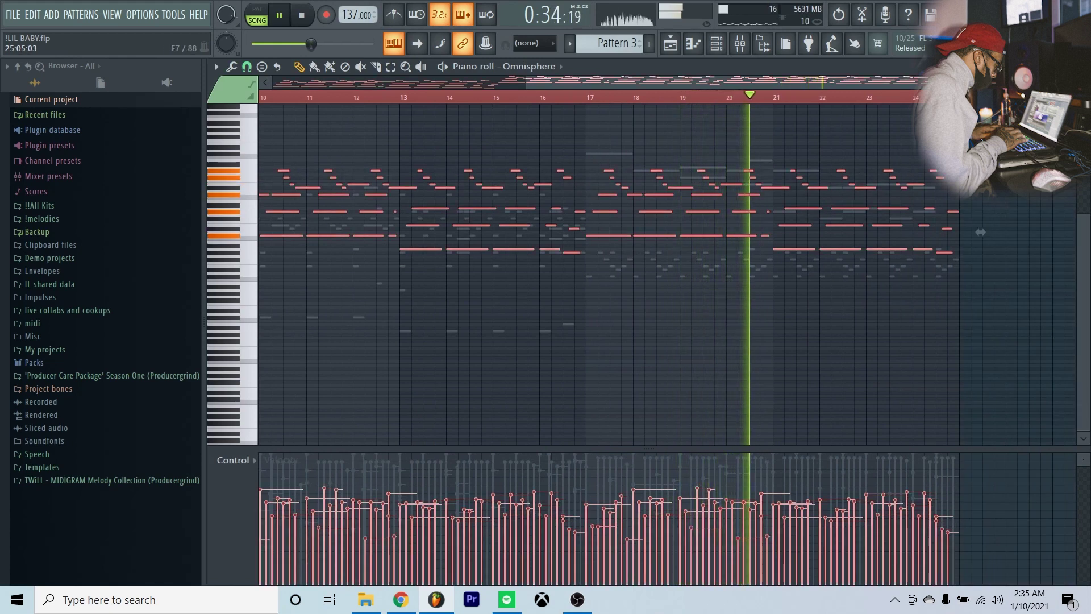
key("ctrl+b")
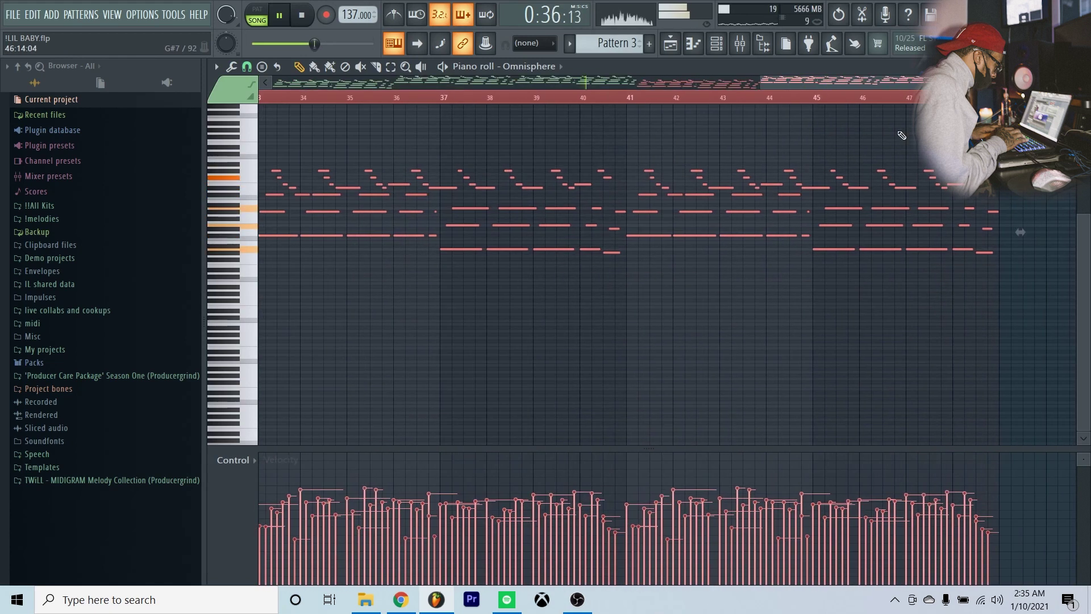
key("ctrl+d")
key("Escape")
Step: Duplicate the Kontakt notes so that the copy fills bars 33 to 40, and lower the copied notes' velocities
key("F7")
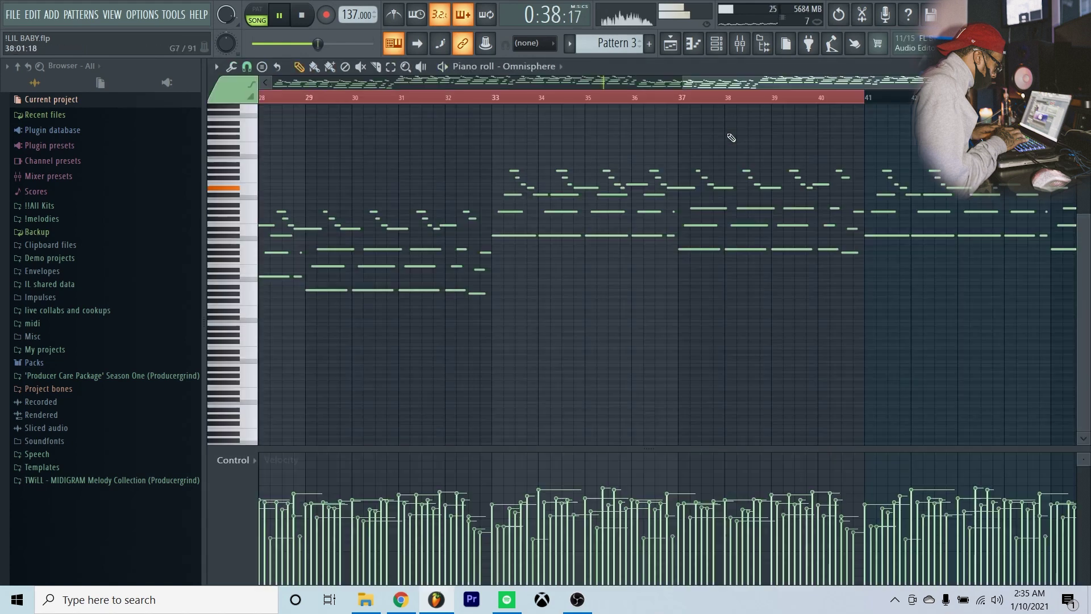
key("F7")
left_click(652, 286)
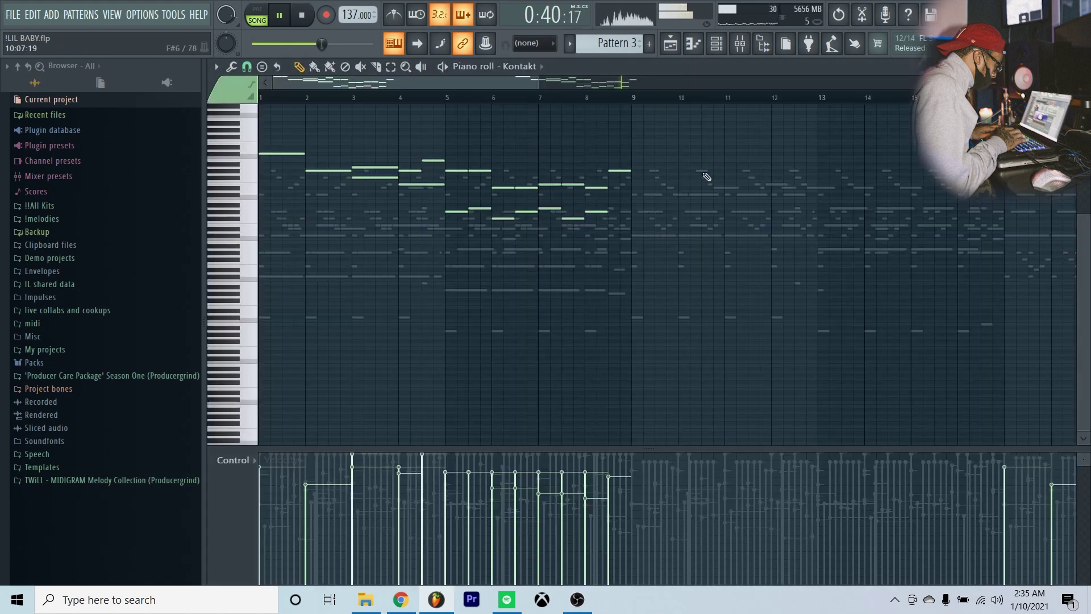
scroll(669, 97, "down", 4)
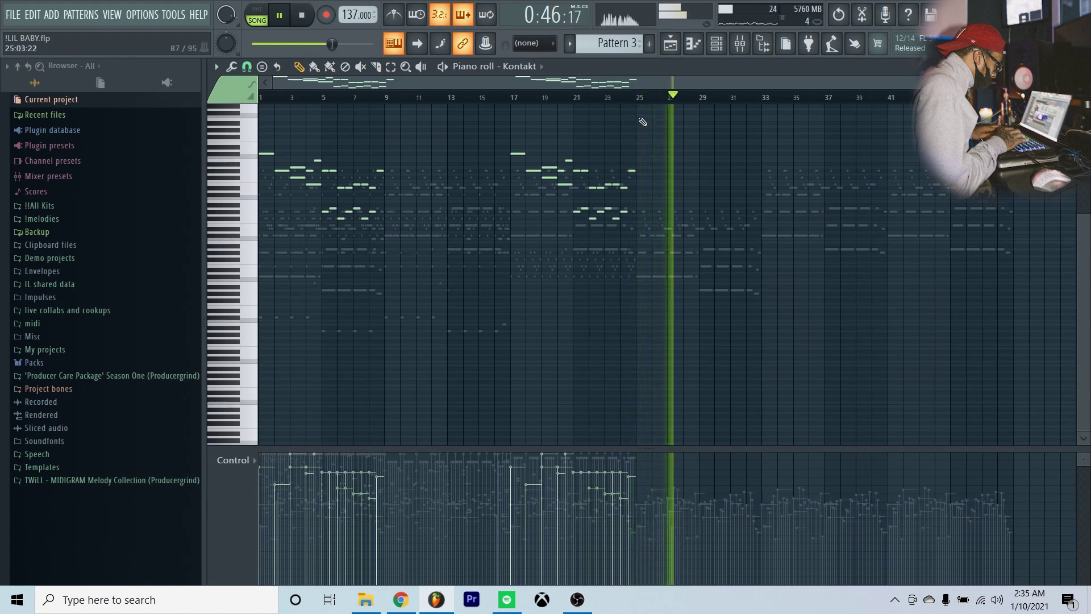
left_click_drag(759, 98, 259, 98)
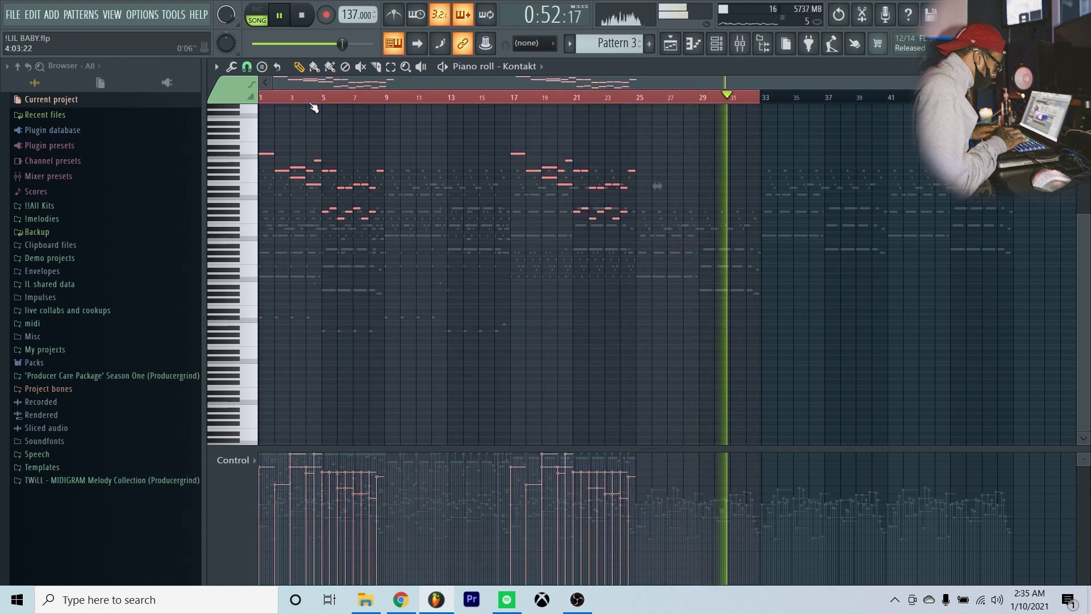
left_click_drag(261, 97, 387, 114)
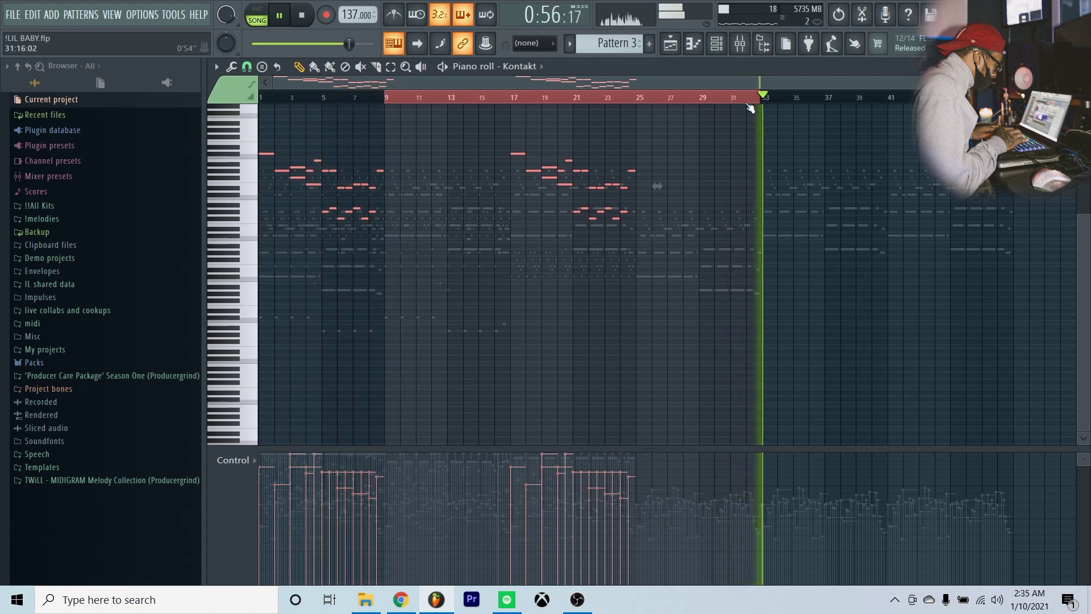
left_click_drag(755, 98, 638, 100)
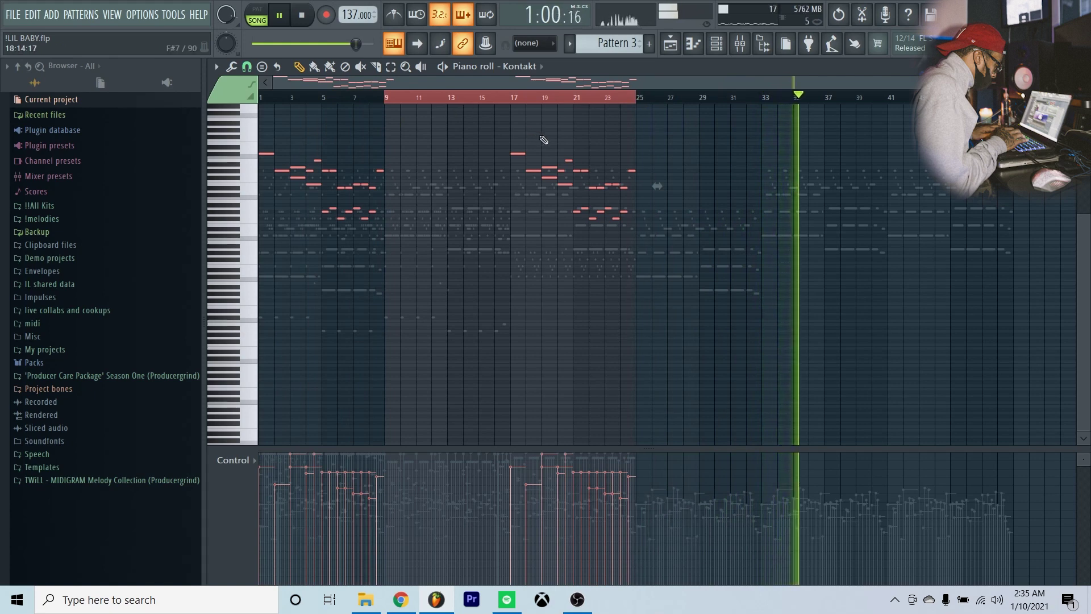
key("ctrl+b")
left_click(726, 102, "ctrl")
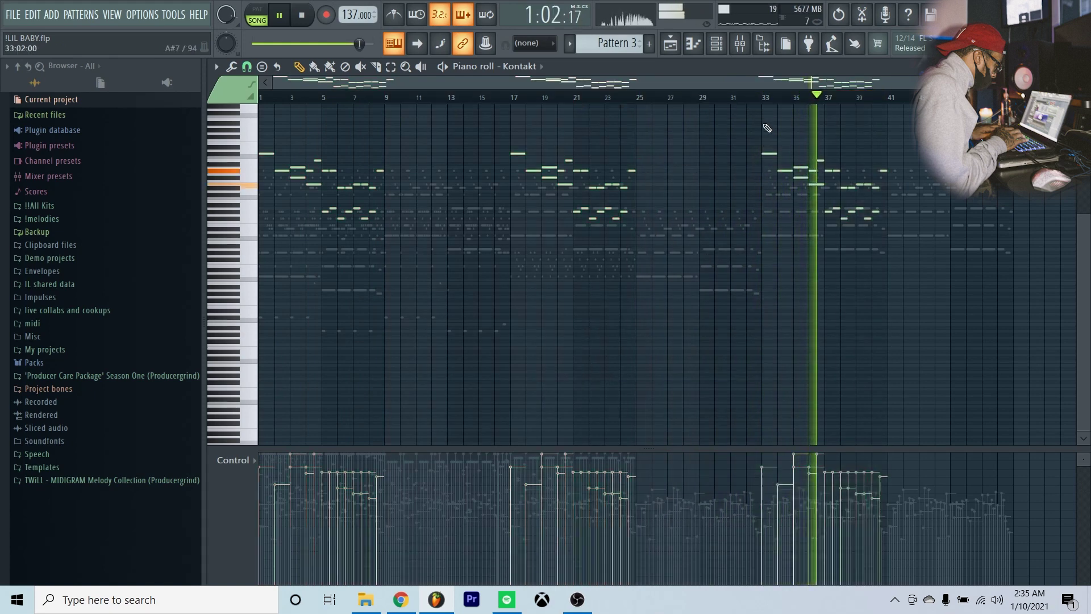
left_click_drag(719, 122, 986, 304)
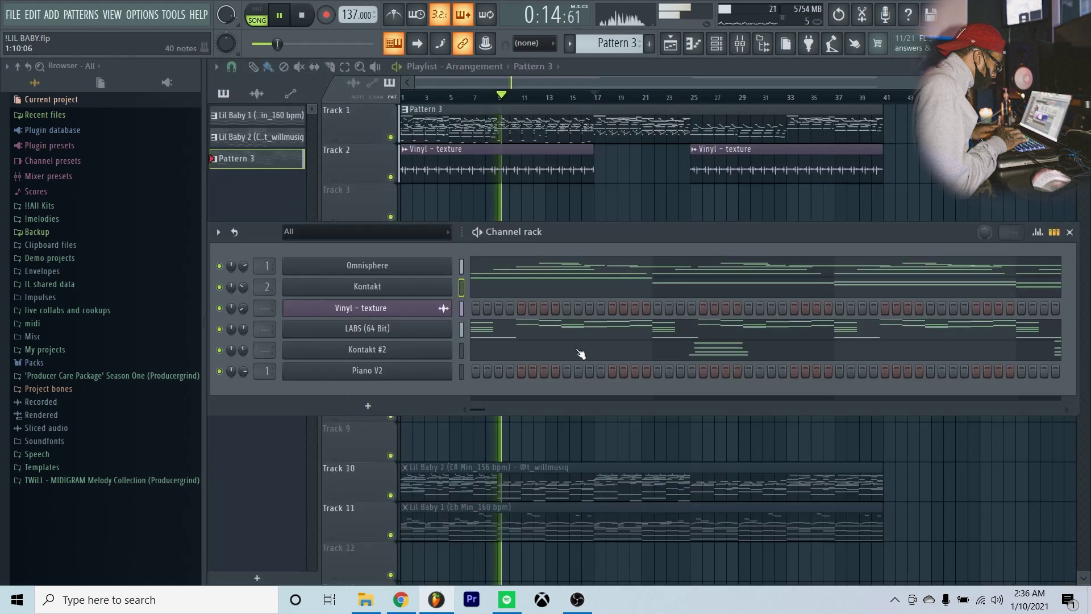
Step: Duplicate the Kontakt #2 chords of bars 1 to 16 into bars 33 to 48 and clear the selection
left_click(580, 353)
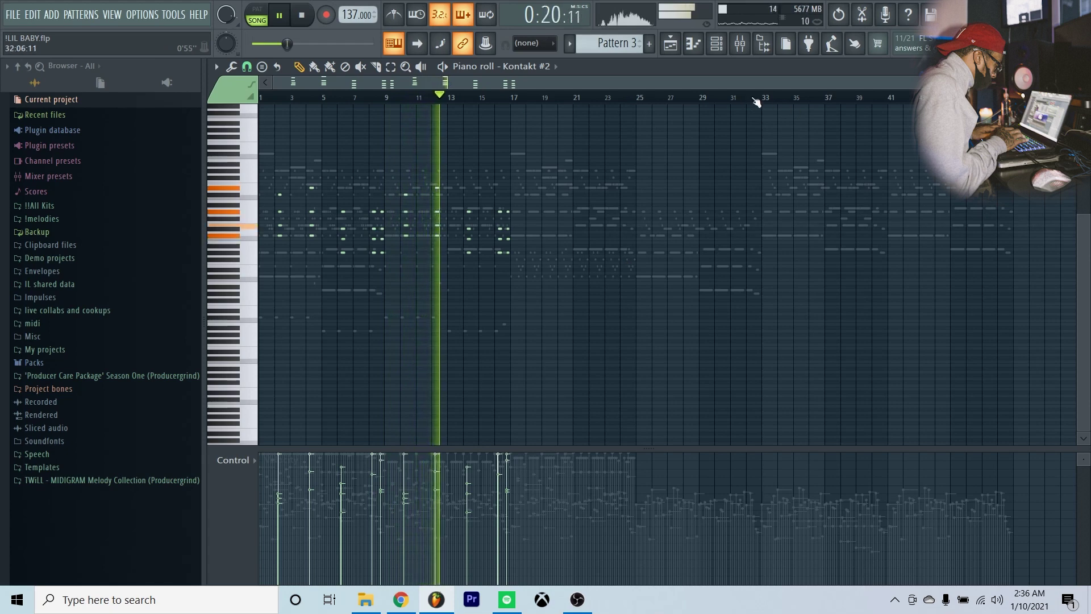
left_click_drag(761, 98, 3, 141)
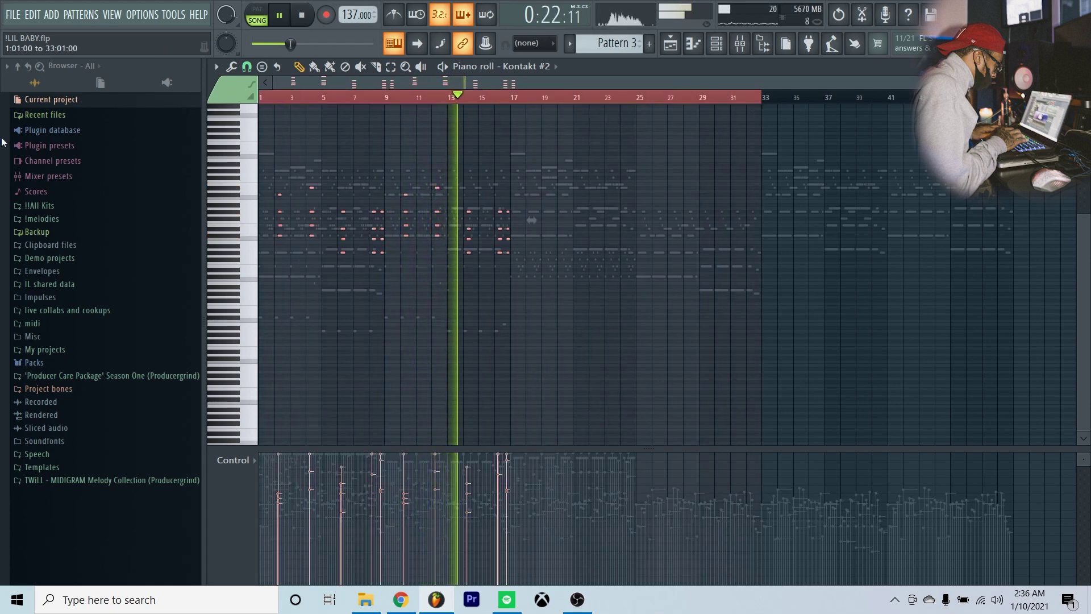
key("ctrl+b")
key("ctrl+d")
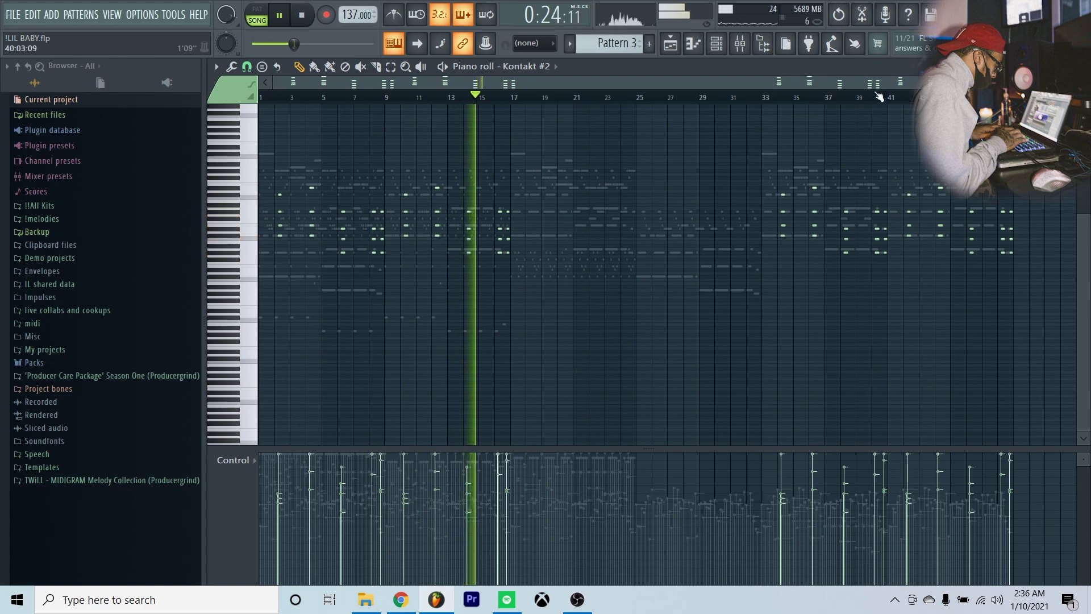
key("Escape")
right_click(910, 149)
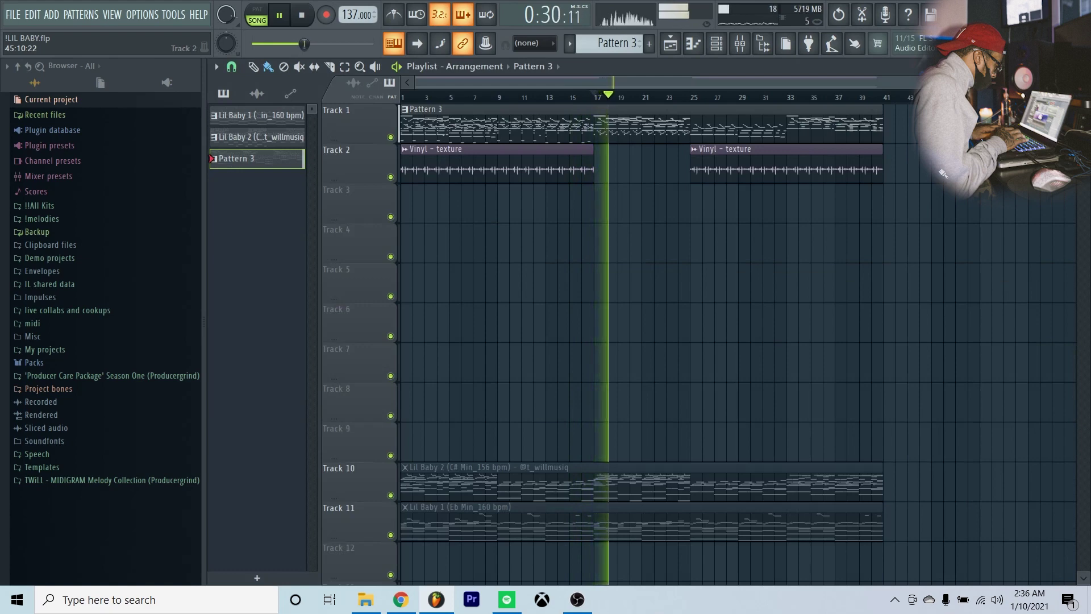
Step: Open Pattern 3's notes in the piano roll and switch to the Kontakt part to examine its melody
double_click(661, 131)
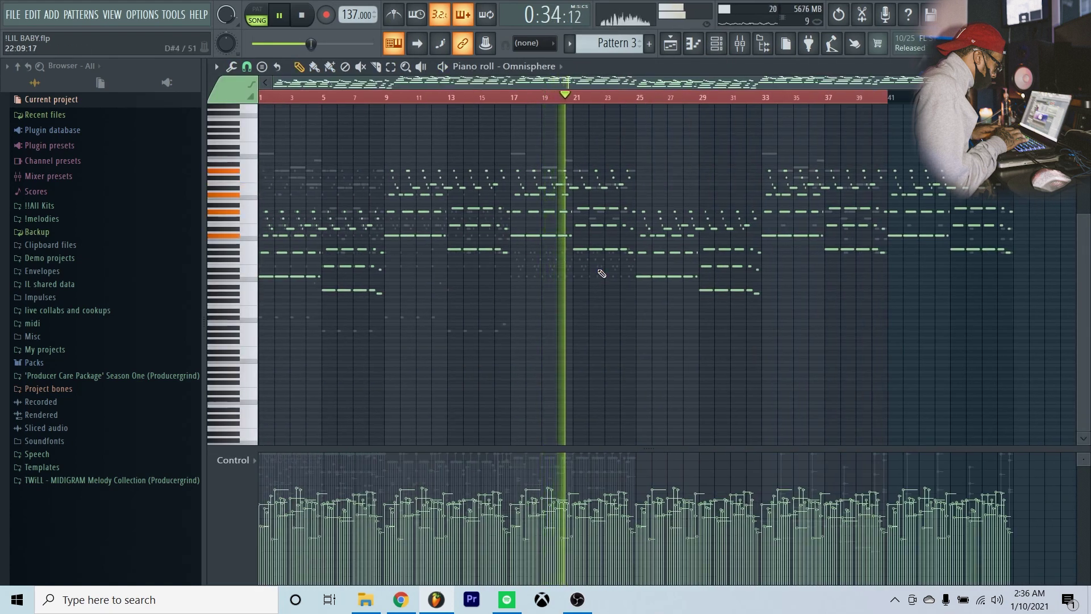
right_click(552, 168)
right_click(553, 169)
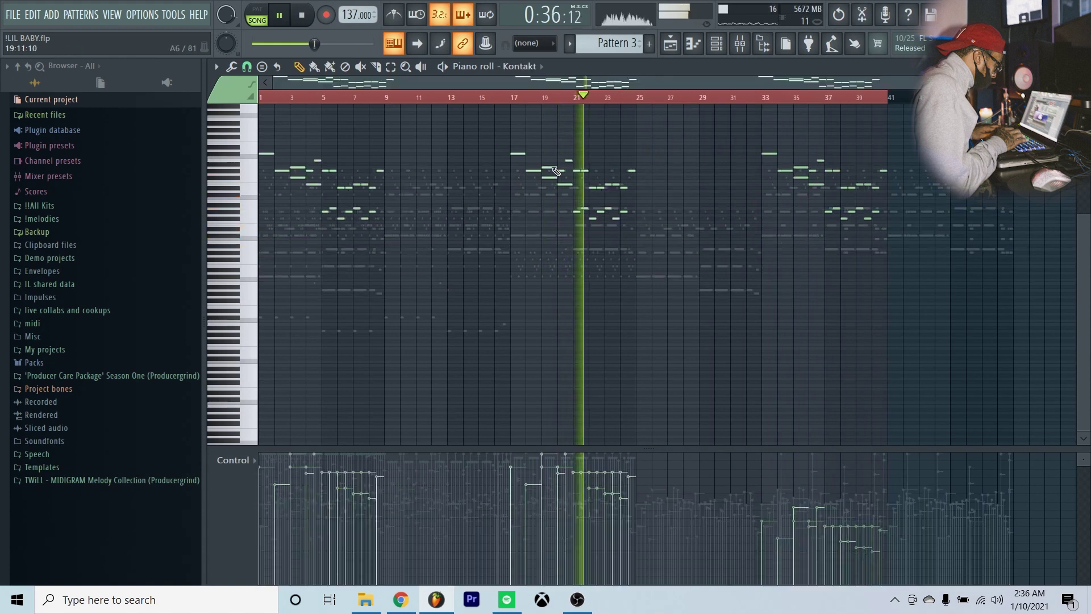
scroll(602, 91, "up", 5)
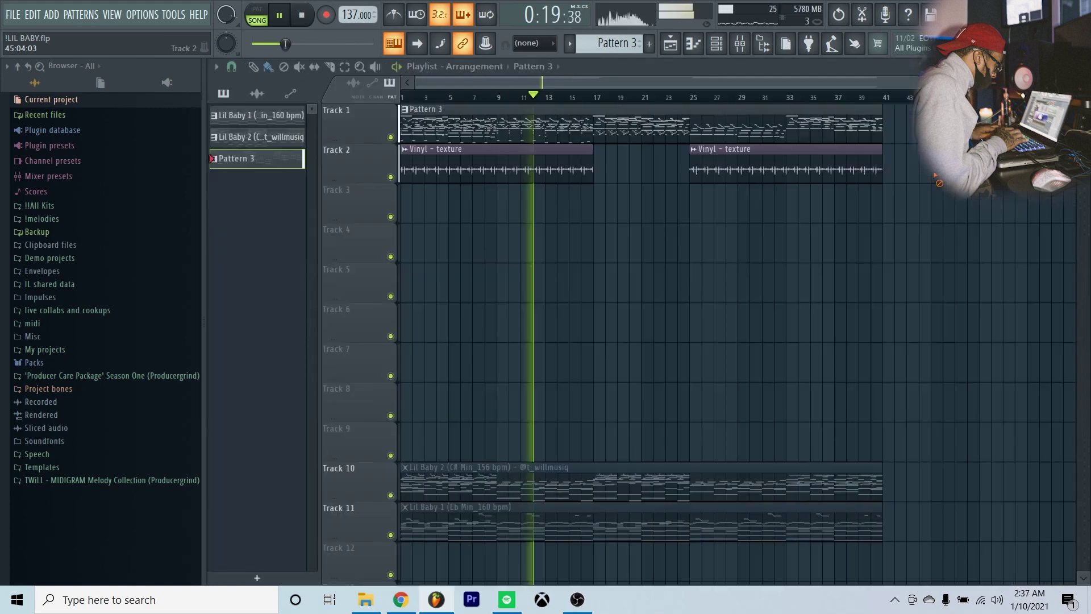
Step: Load the Waves S1 Imager Stereo into the first effect slot of mixer Insert 3 and set its width to 1.79
left_click(765, 51)
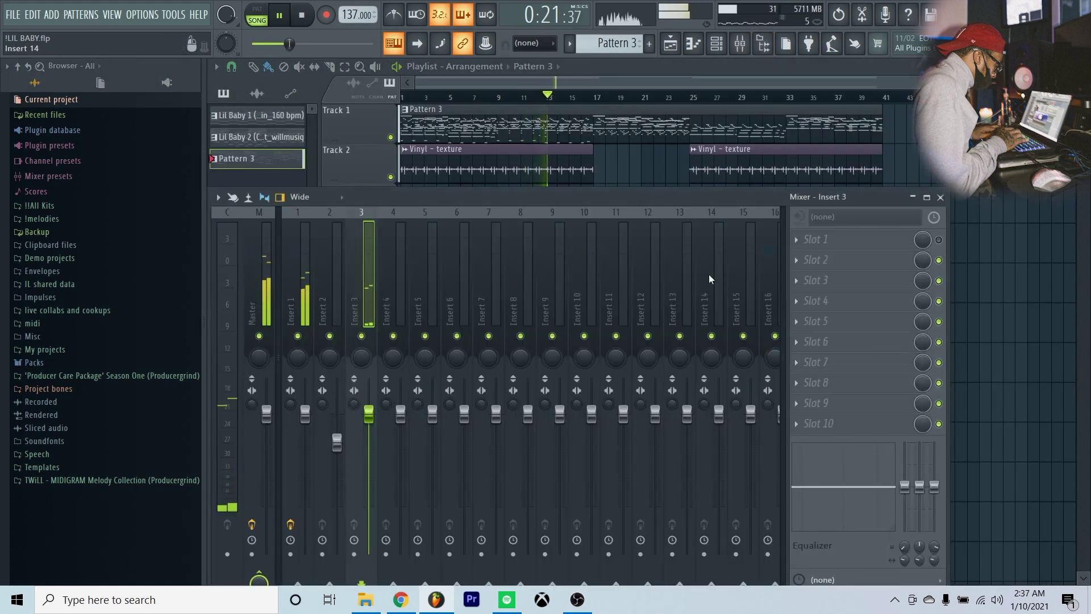
left_click(941, 240)
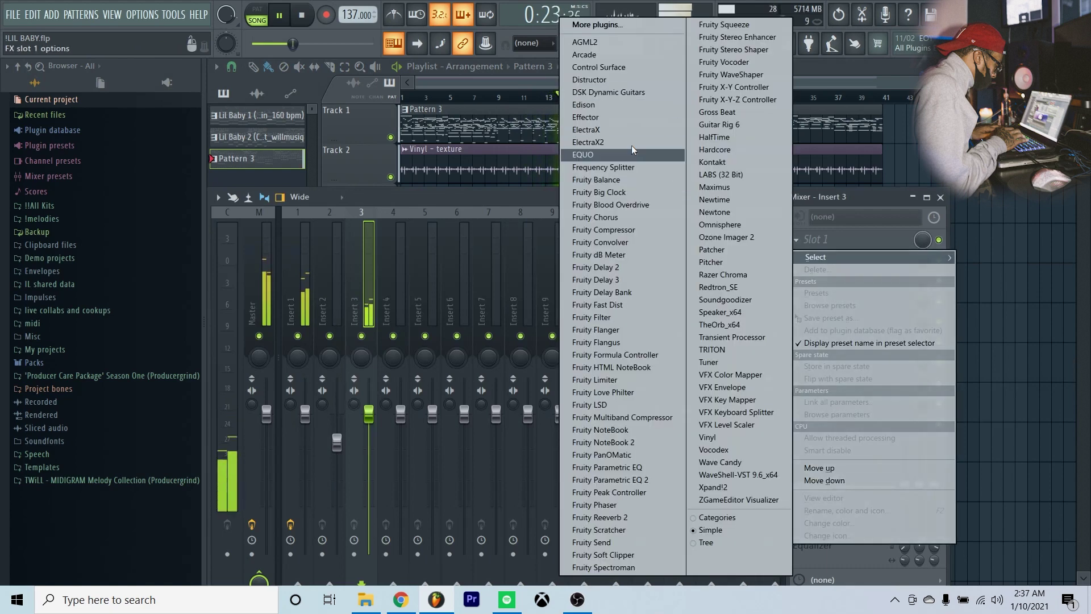
left_click(742, 477)
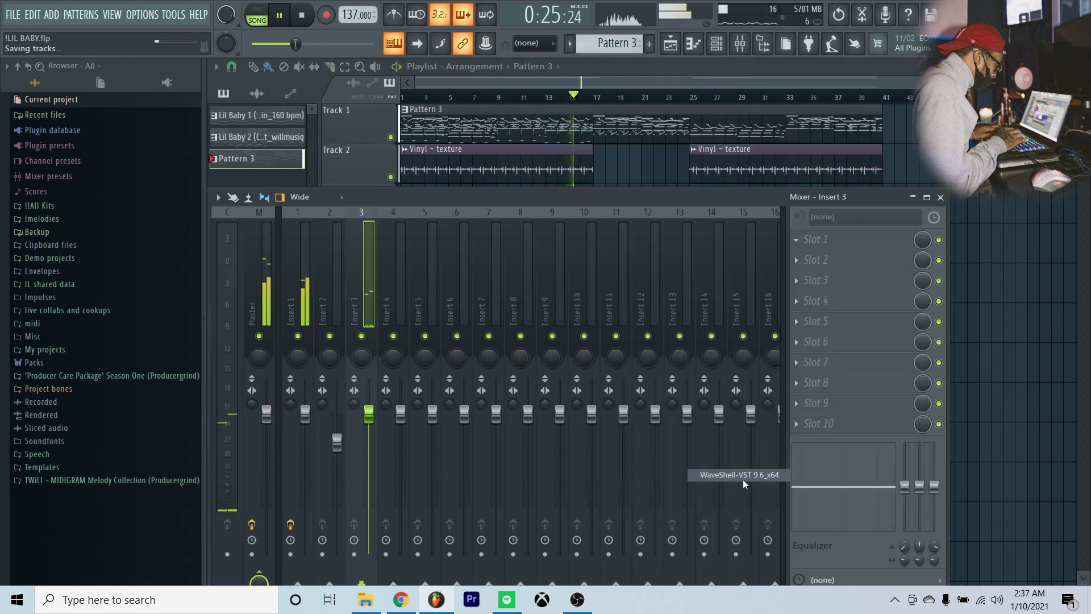
left_click(478, 206)
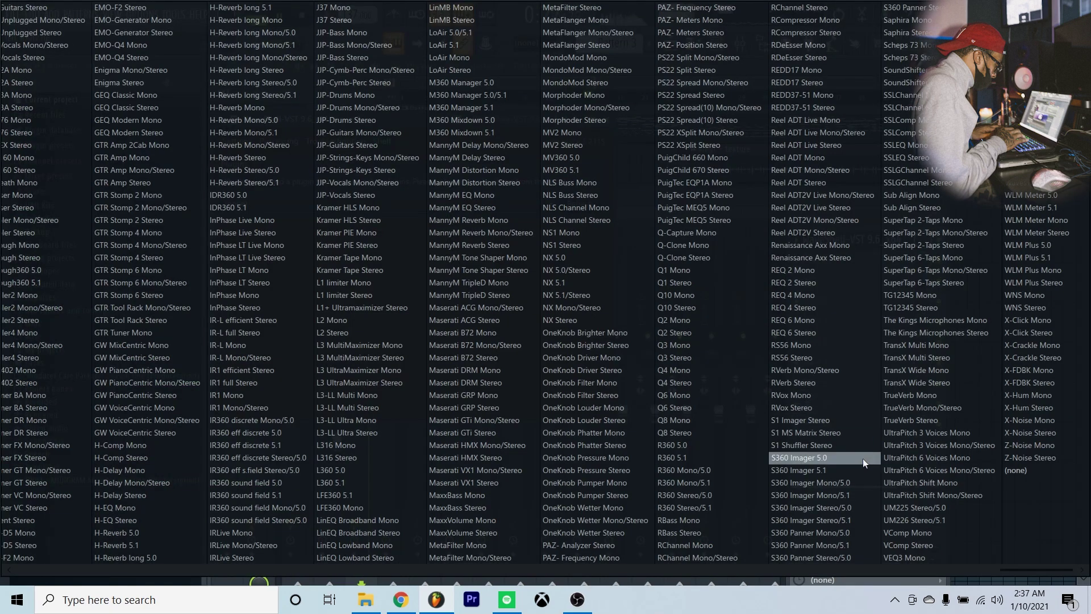
left_click(830, 422)
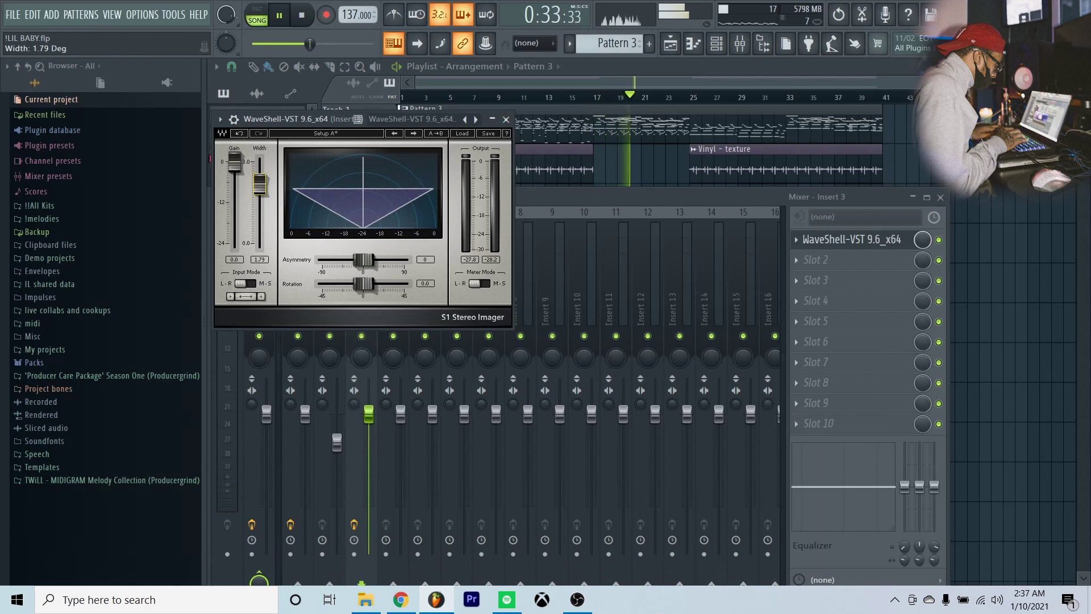
left_click(505, 120)
left_click(940, 197)
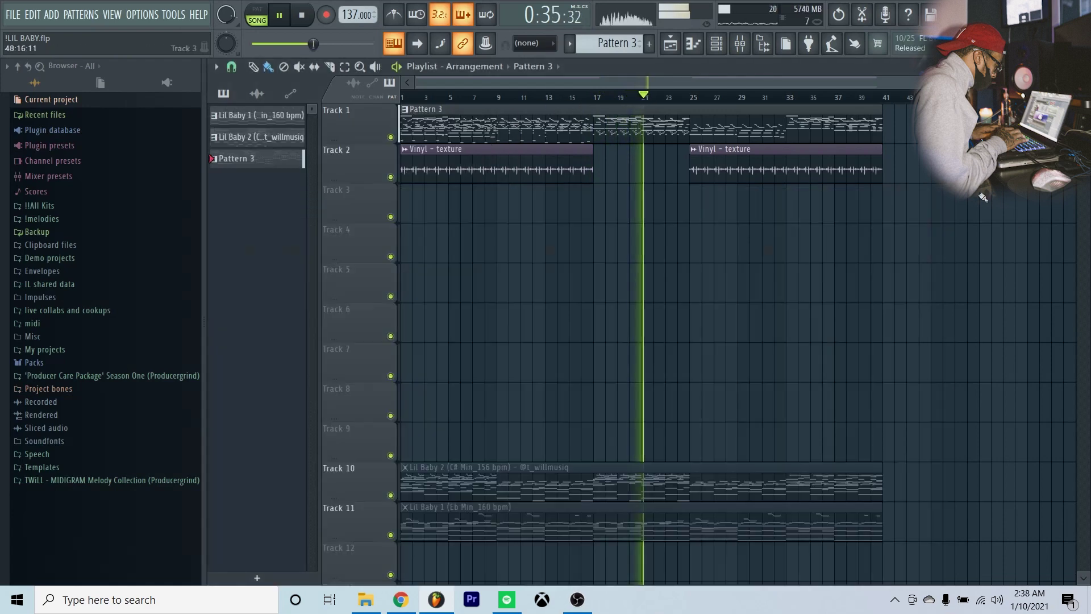
Step: Lower the velocities of the lowest LABS notes in bars 17 to 24
left_click(717, 44)
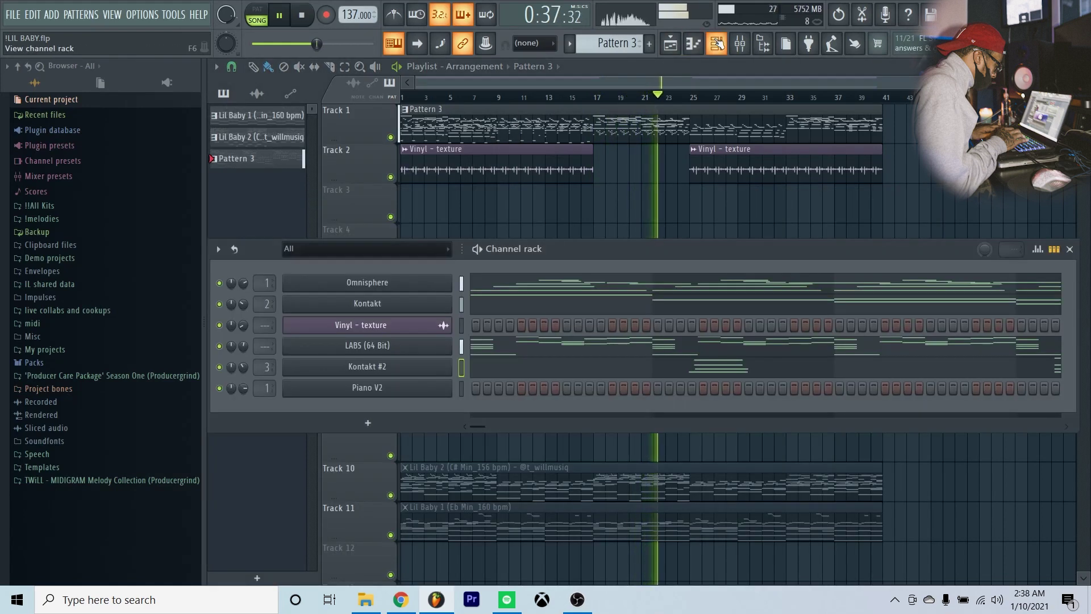
left_click_drag(603, 249, 605, 240)
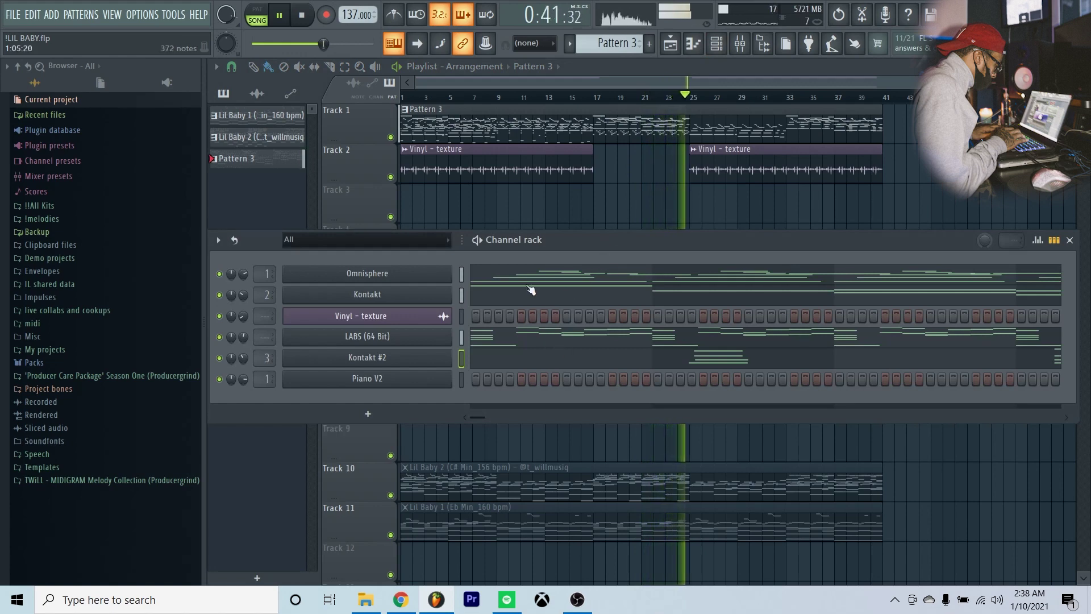
left_click(537, 339)
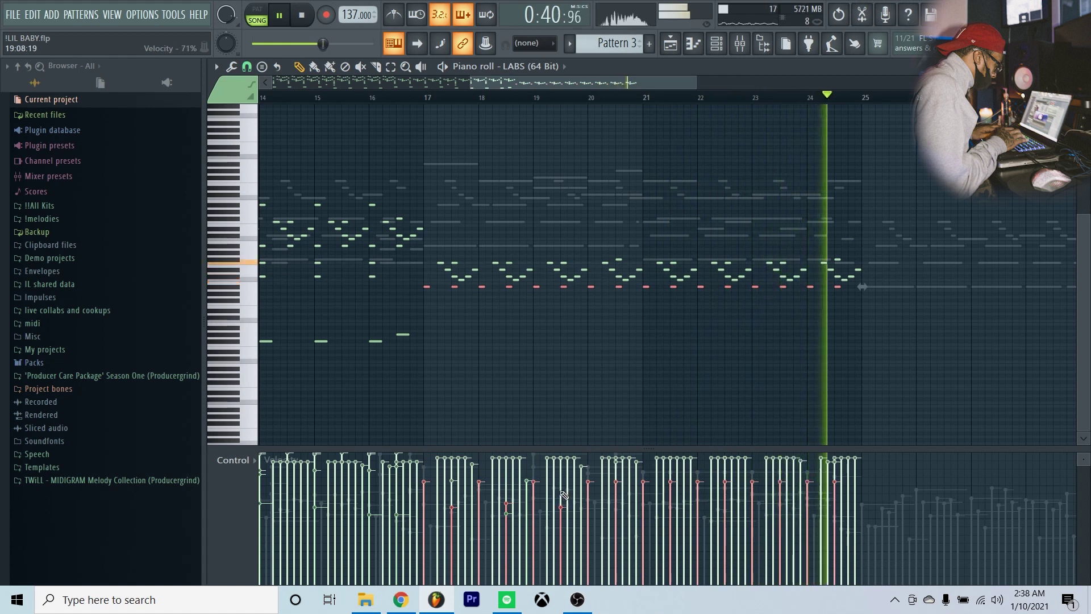
left_click(433, 98)
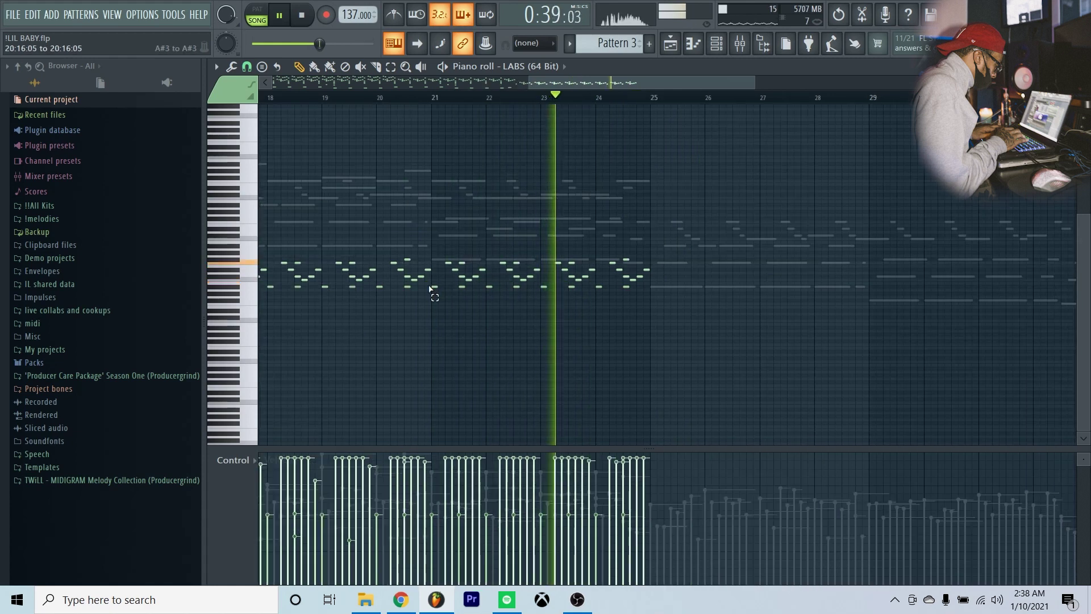
Step: Shift the lowest LABS notes of bars 21 and 22 down four semitones and clear the selection
left_click_drag(430, 287, 529, 310)
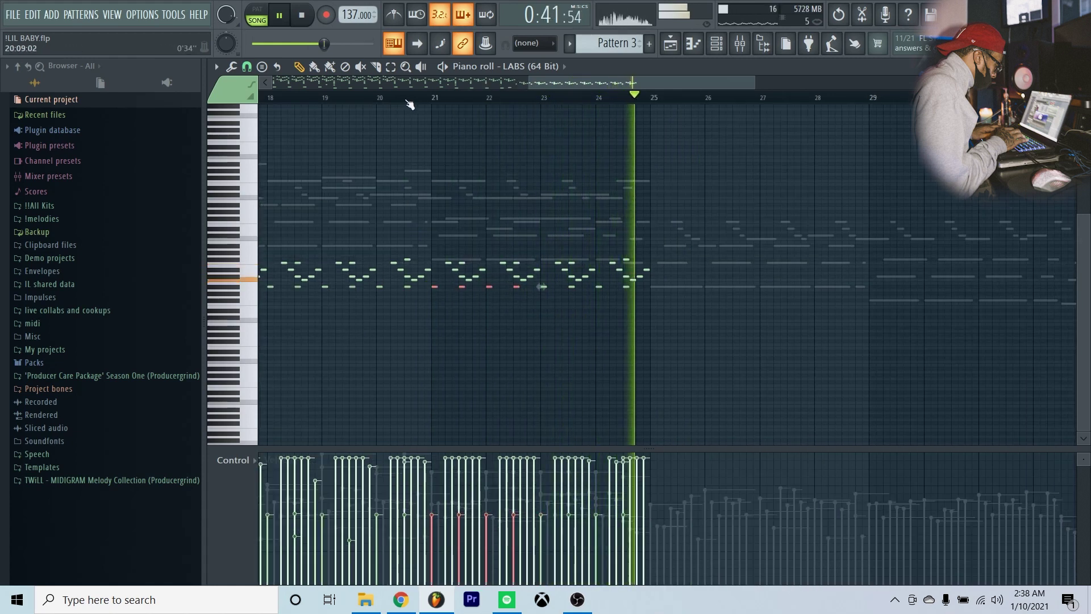
left_click(382, 98)
key("Down")
key("Down")
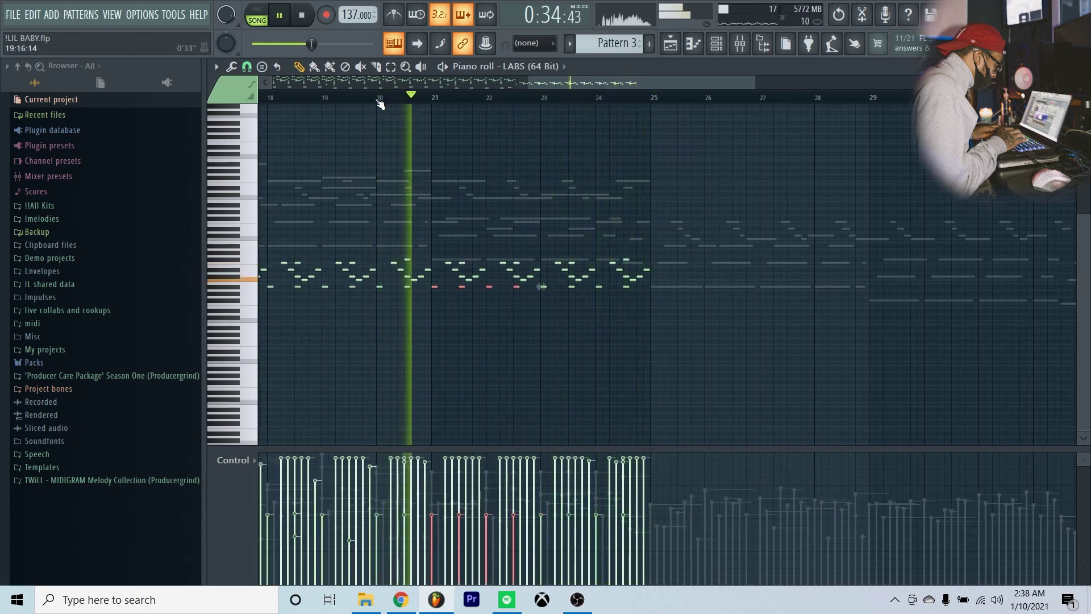
key("shift+Down")
left_click(486, 315, "ctrl")
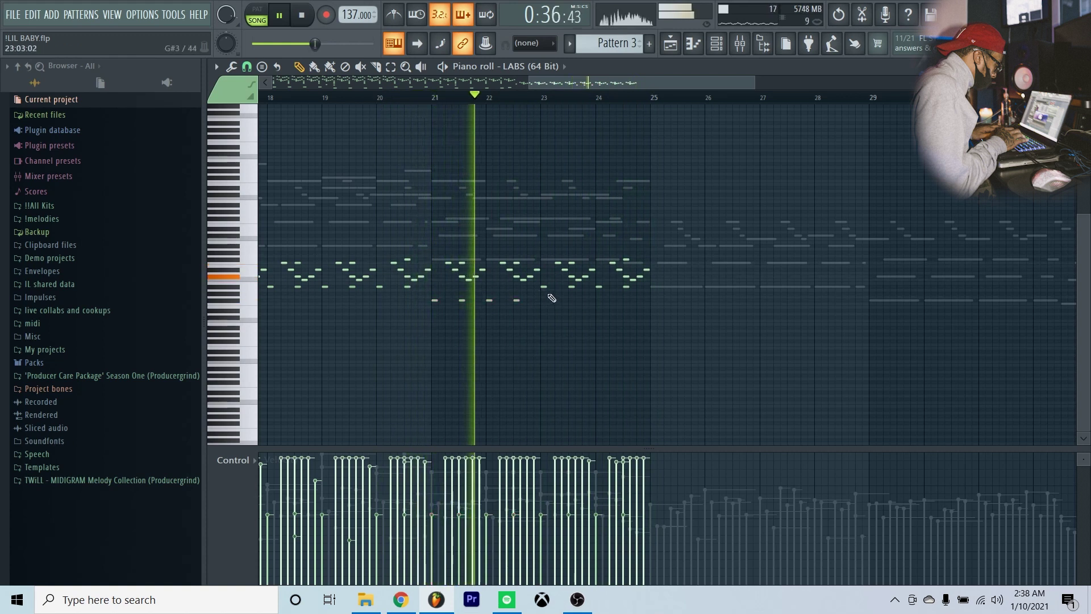
Step: Shift the lowest LABS notes of bar 23 down four semitones
left_click_drag(536, 289, 663, 300)
key("shift+Down")
key("shift+Down")
key("shift+Down")
key("shift+Down")
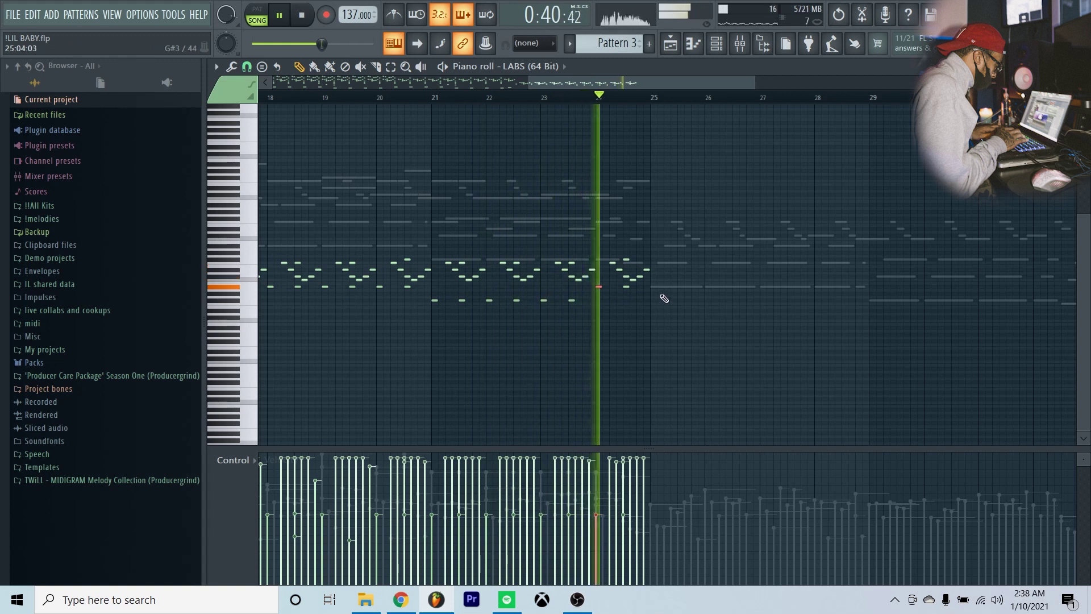
Step: Lower the first low LABS note of bar 24 by four semitones and the second by five semitones
left_click(635, 330, "ctrl")
left_click_drag(594, 288, 635, 293)
key("shift+Down")
key("shift+Down")
key("shift+Down")
key("shift+Down")
key("shift+Down")
key("shift+Down")
key("shift+Down")
key("shift+Down")
key("shift+Down")
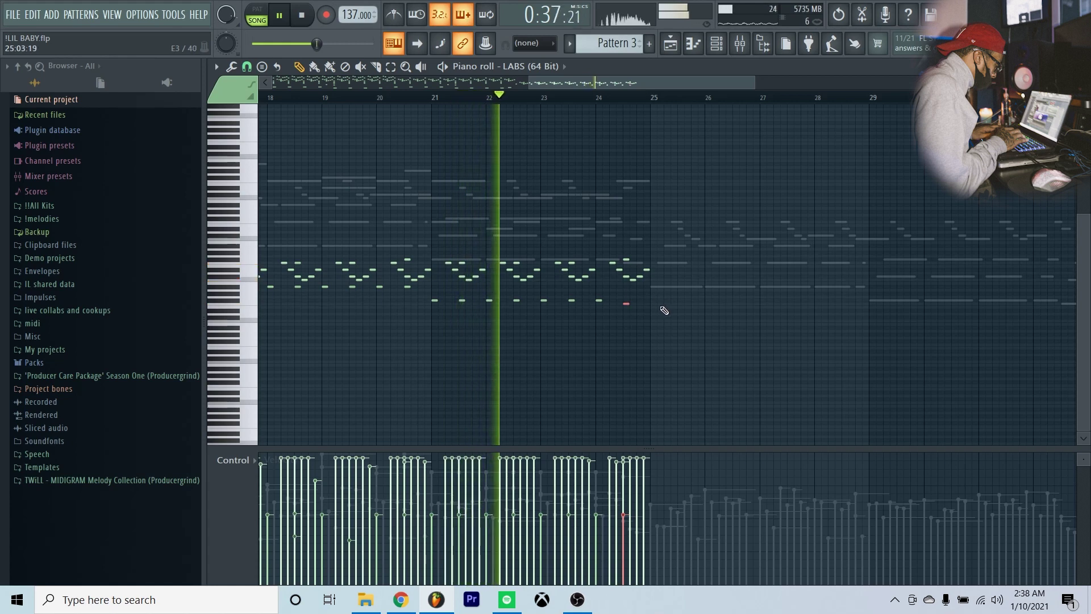
left_click(635, 170, "ctrl")
left_click_drag(632, 84, 342, 83)
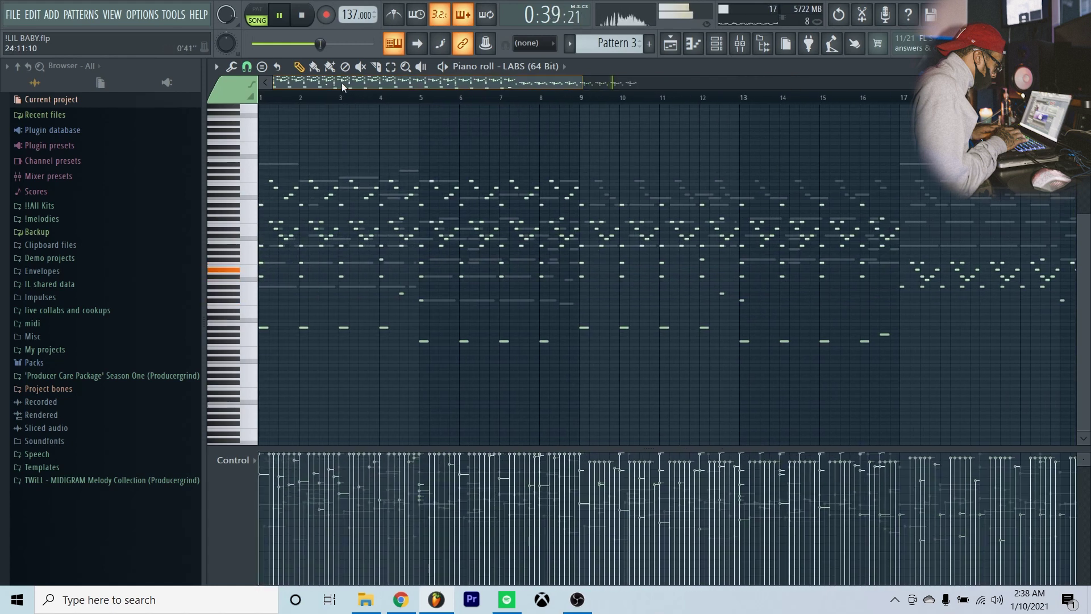
left_click_drag(427, 84, 518, 90)
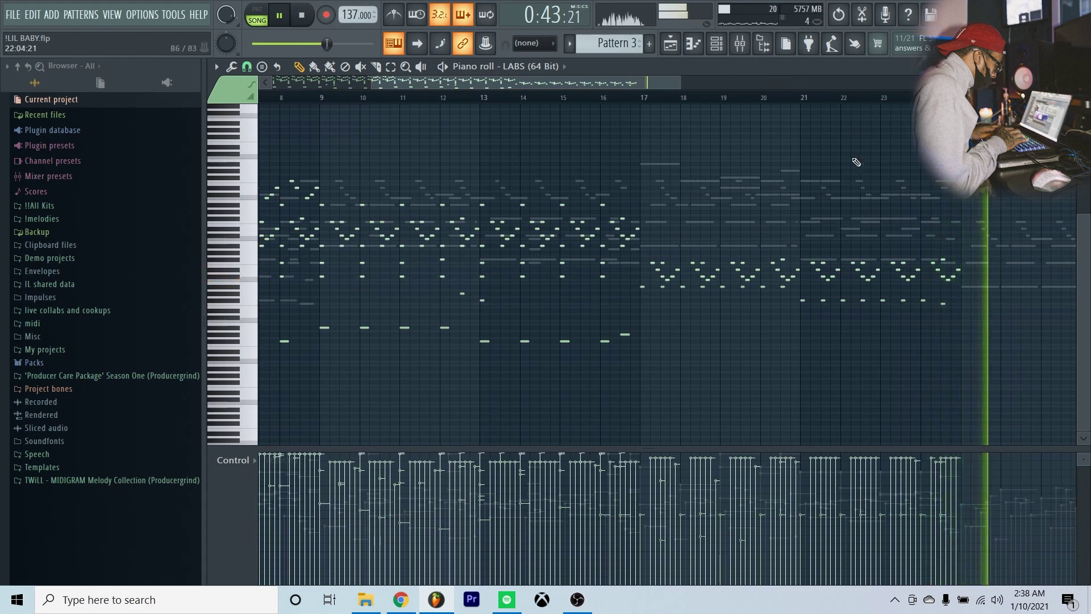
scroll(846, 101, "down", 2)
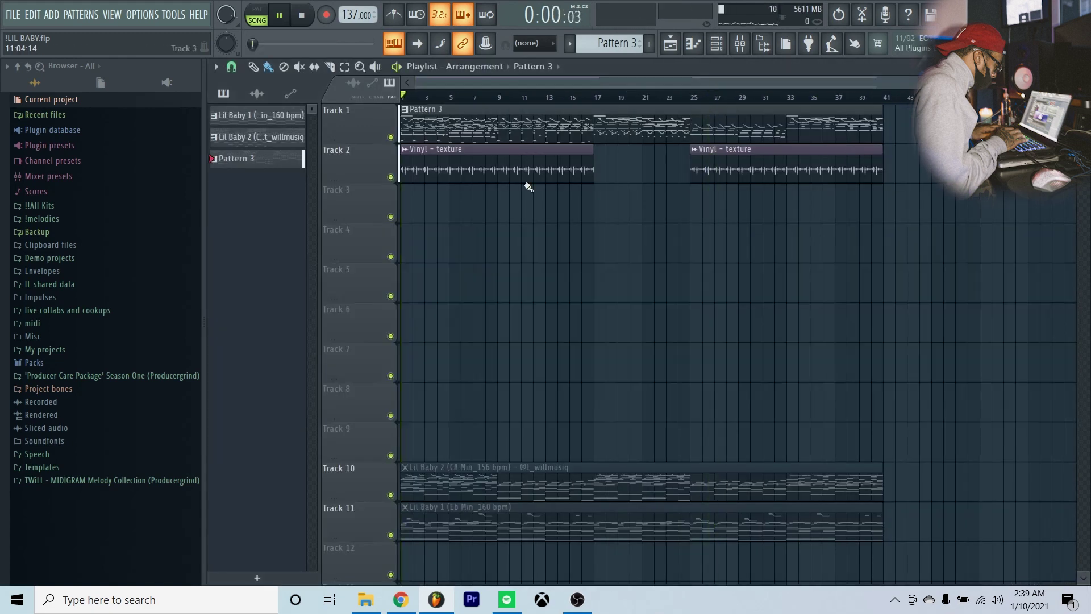
Step: Set the Vinyl - texture clip's channel volume to 15% and close its settings
double_click(528, 173)
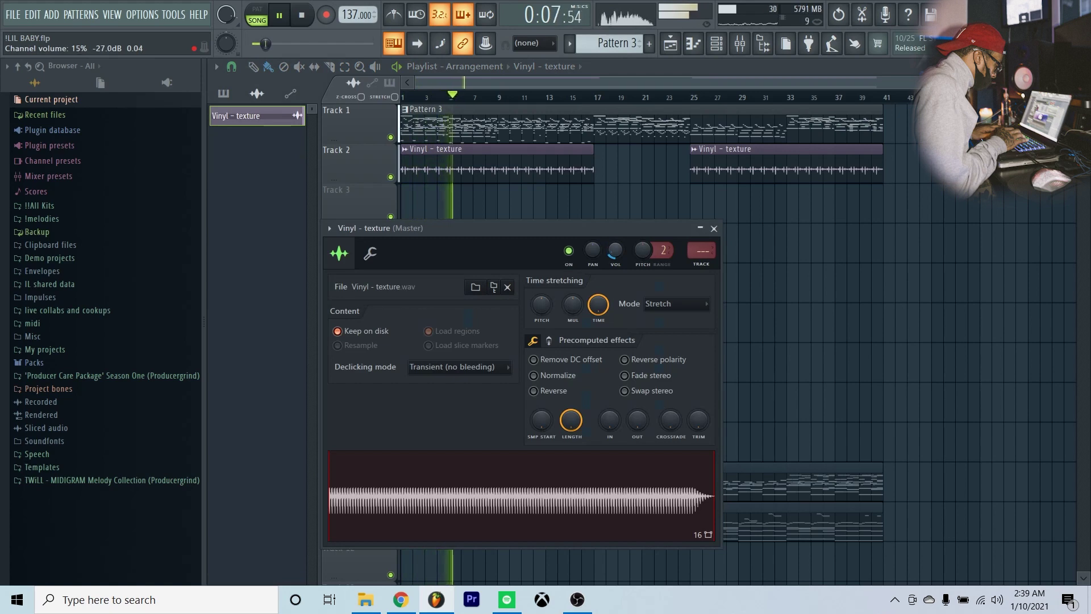
right_click(811, 250)
Step: Route LABS to mixer Insert 4 with a Fruity Stereo Shaper, set its dephasing to 21% left, and lower the insert's volume
left_click(739, 45)
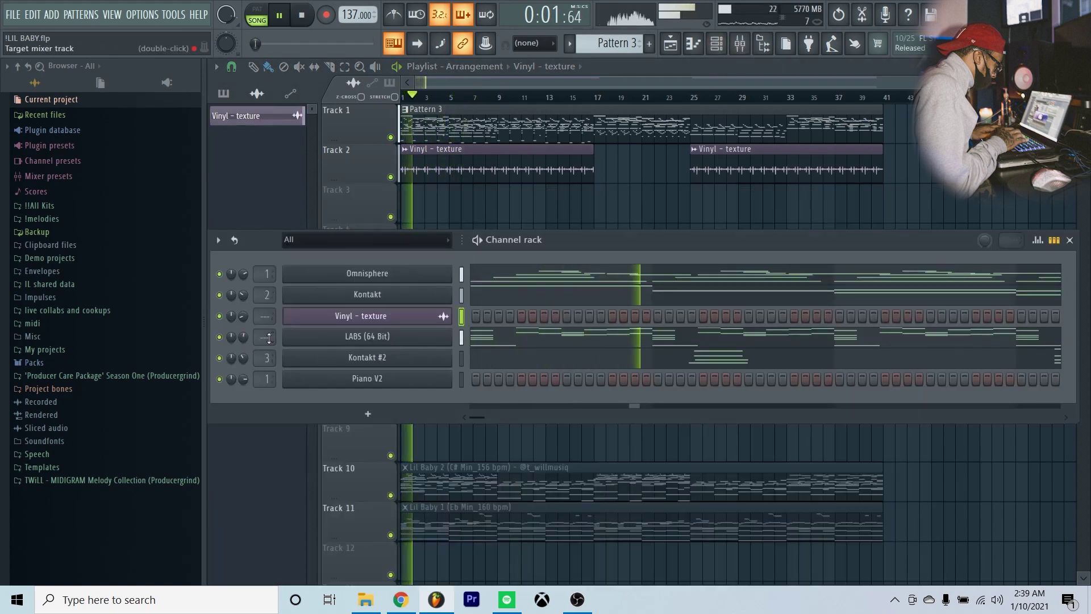
left_click(751, 48)
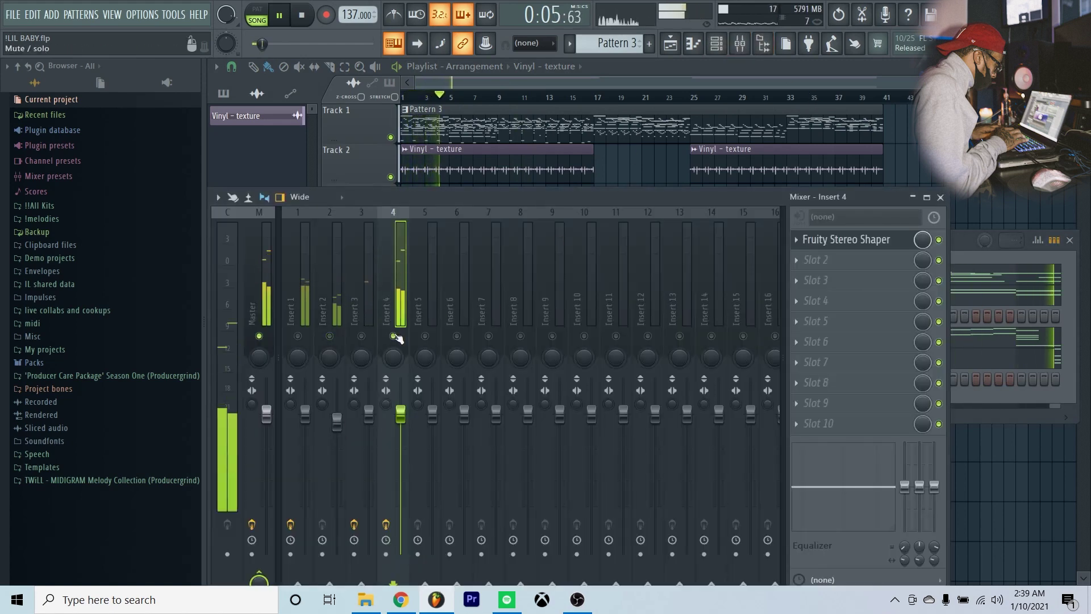
left_click(860, 245)
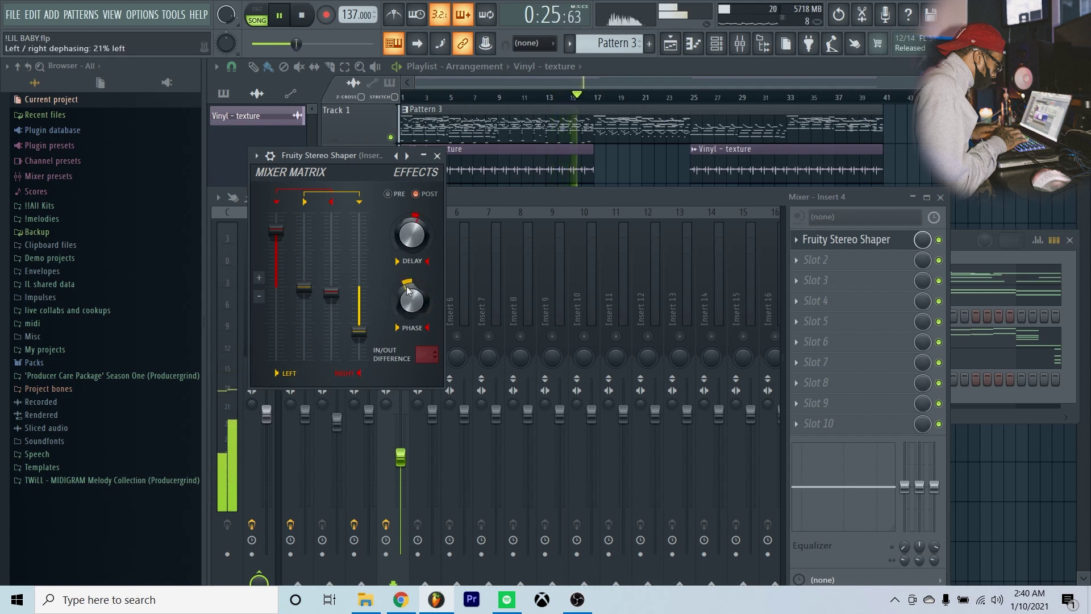
left_click(438, 155)
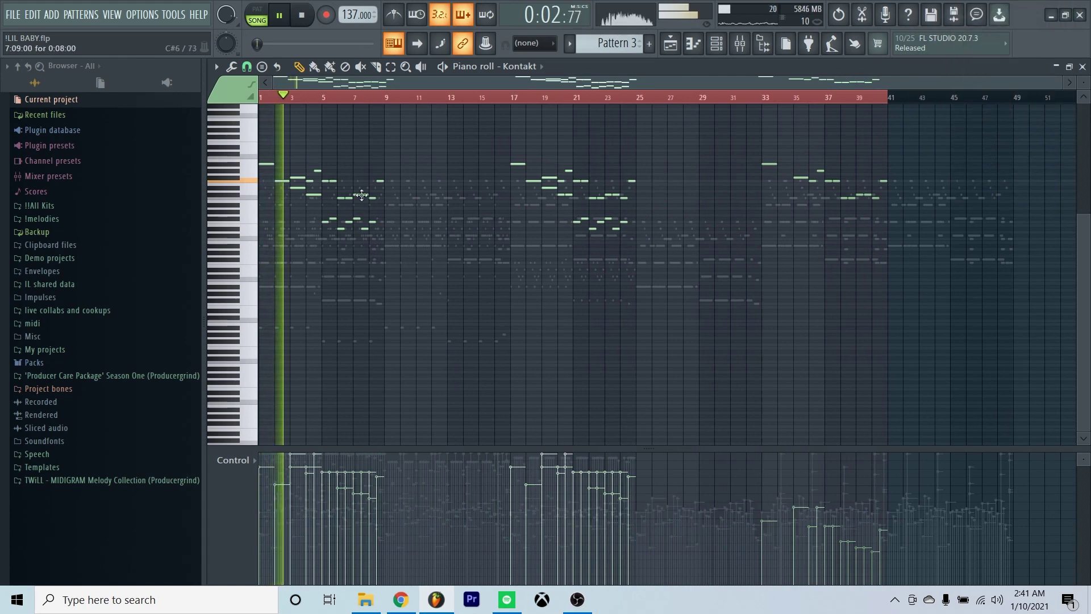
Step: Delete the lower Kontakt harmony notes in bars 3 and 4
scroll(361, 195, "up", 5)
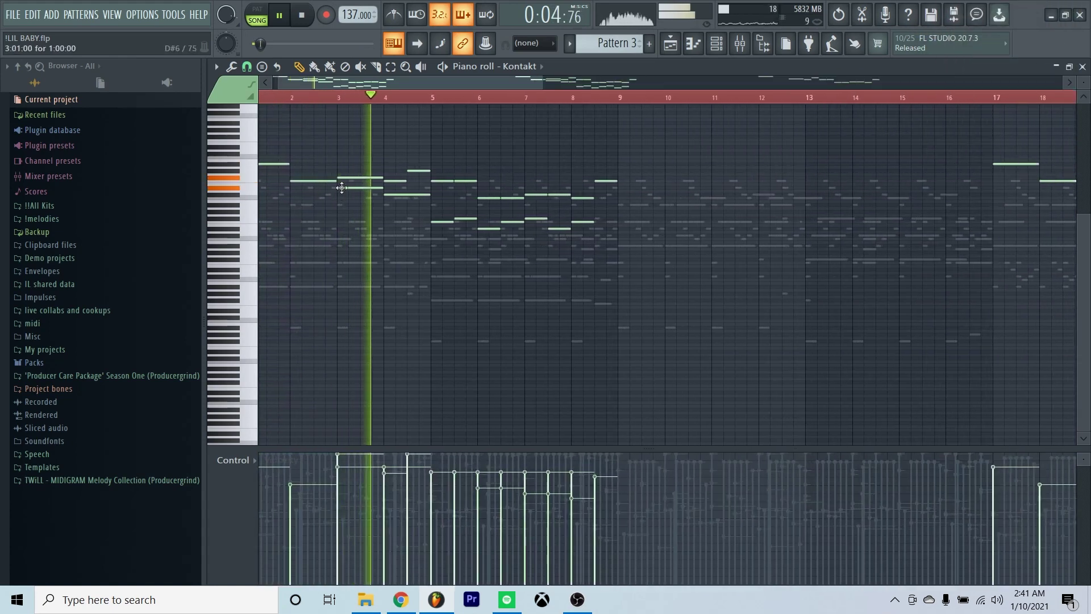
right_click(341, 188)
right_click(413, 194)
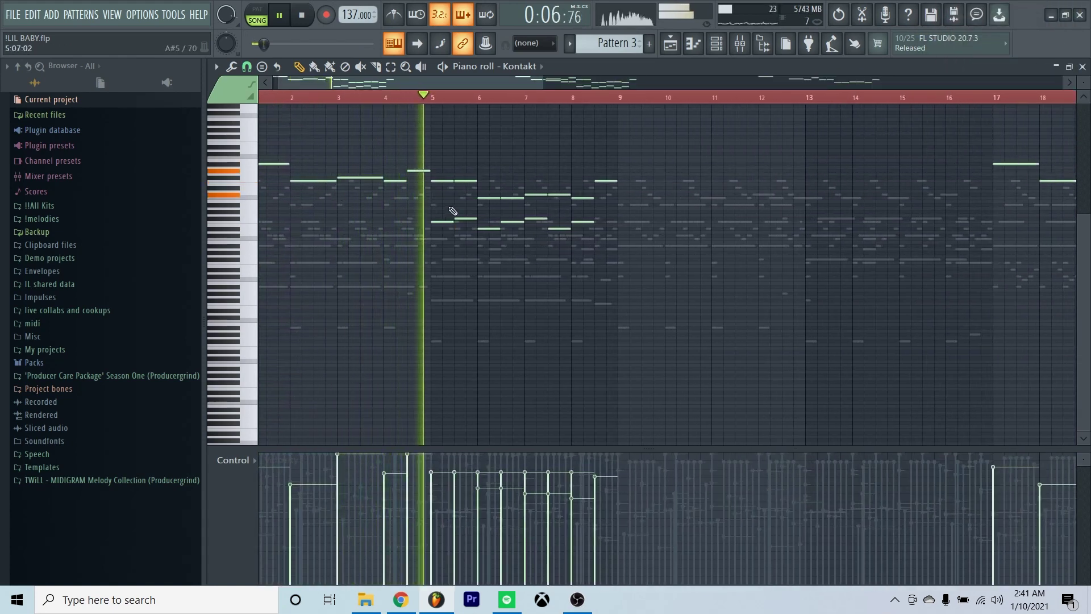